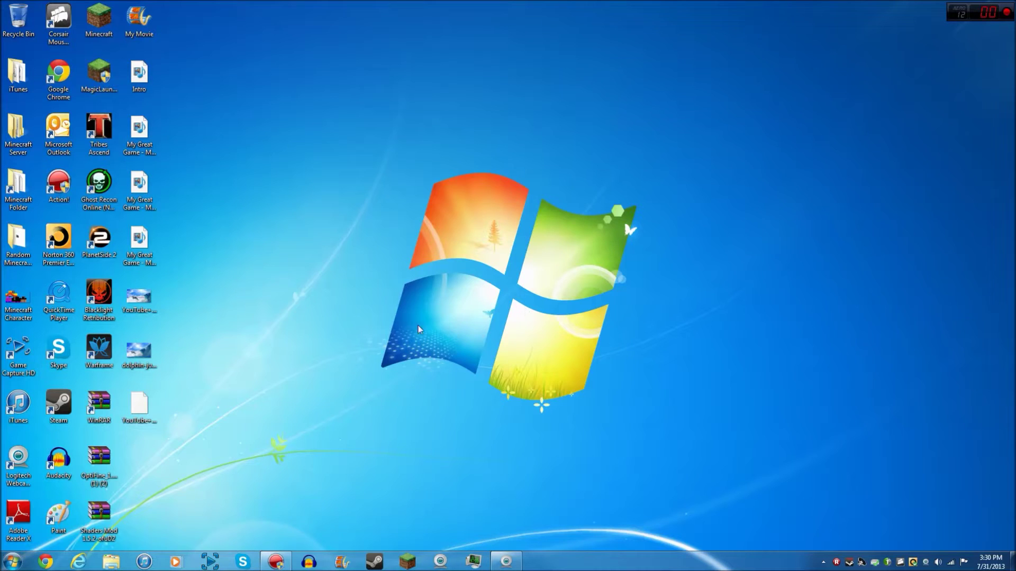
Step: Bring up the Action! recorder window from its taskbar icon over the Windows 7 desktop
left_click(276, 562)
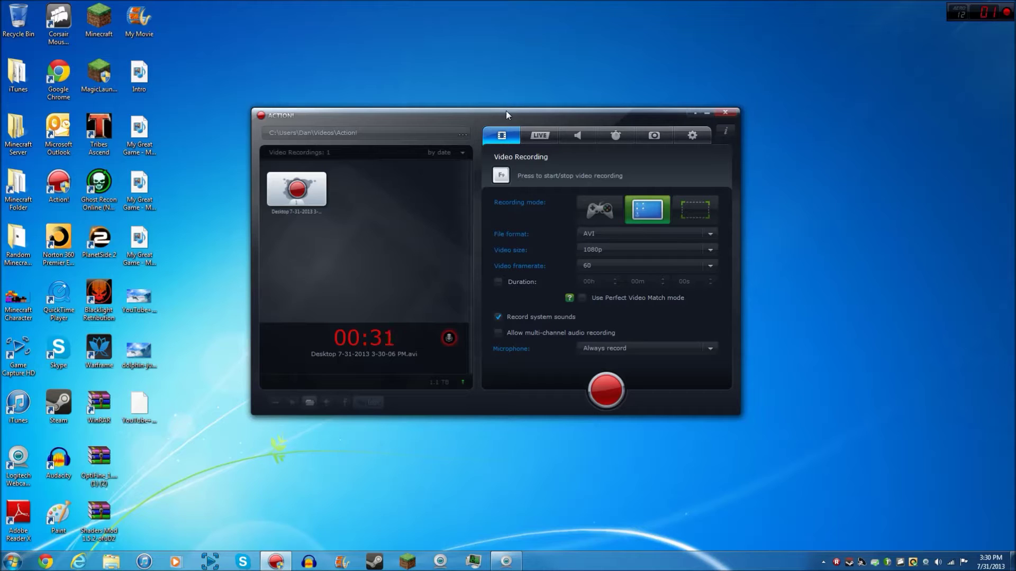
left_click(692, 135)
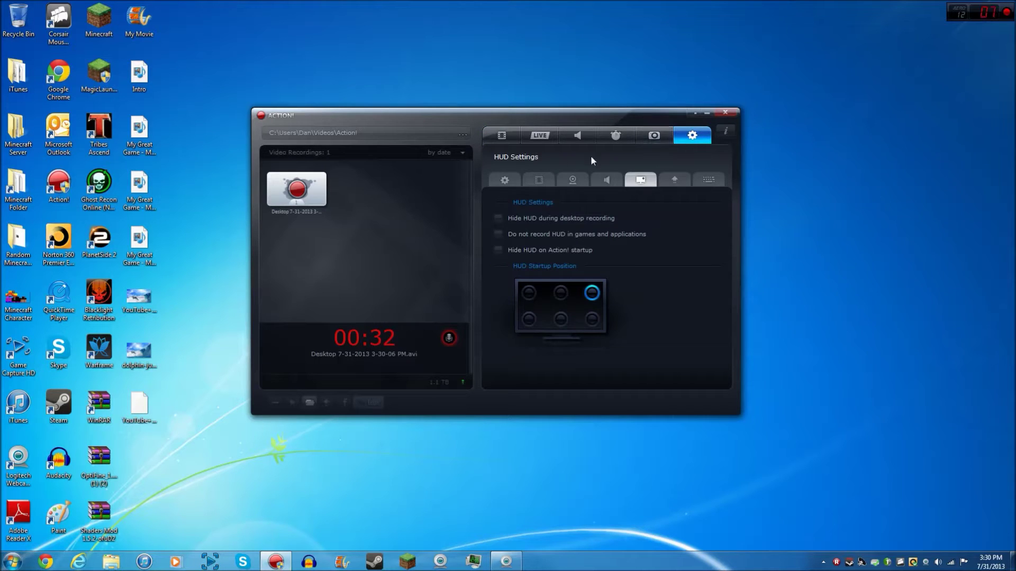
left_click(500, 181)
left_click(537, 179)
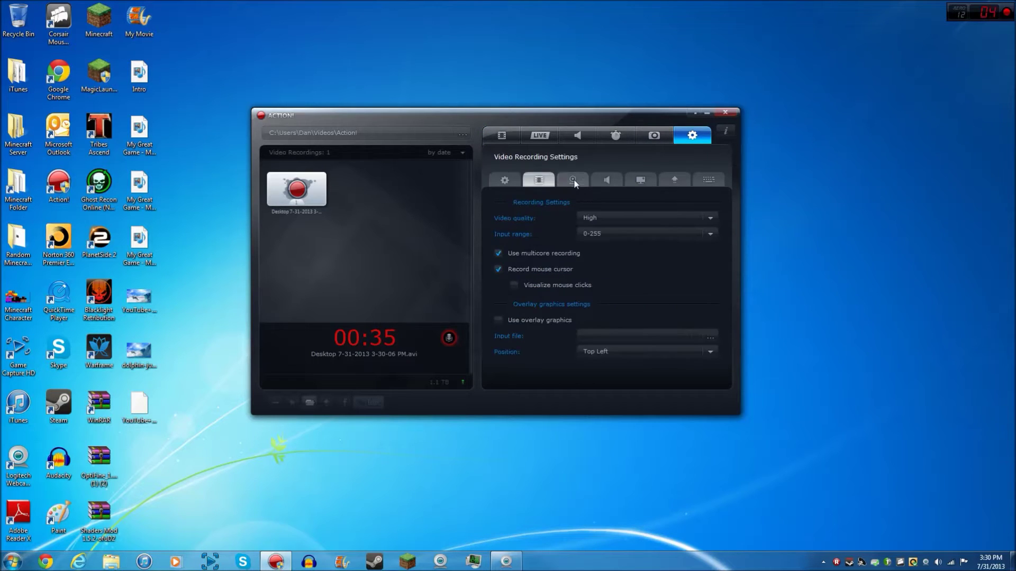
left_click(573, 180)
left_click(539, 180)
left_click(573, 180)
left_click(607, 180)
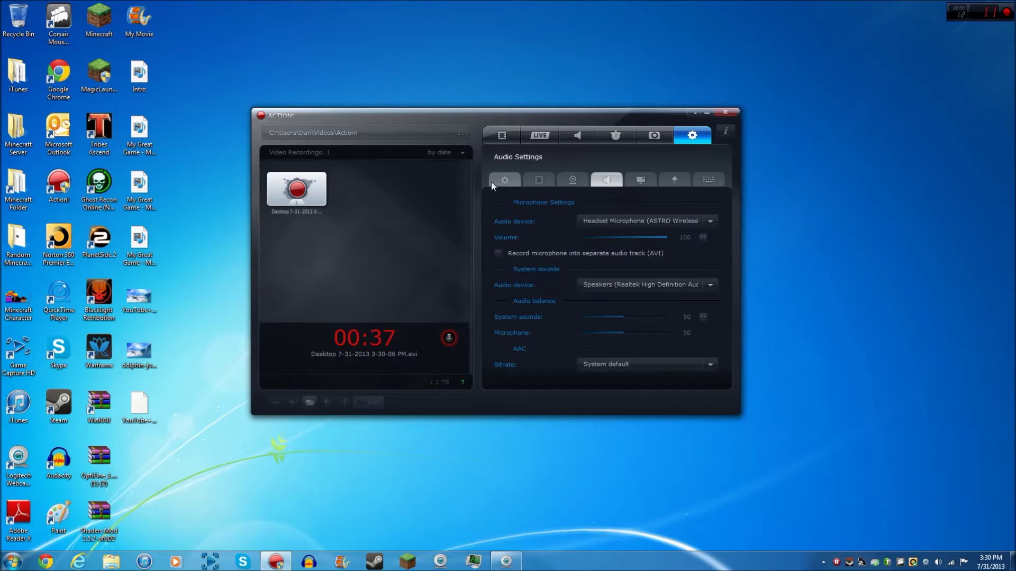
left_click(504, 180)
left_click(501, 135)
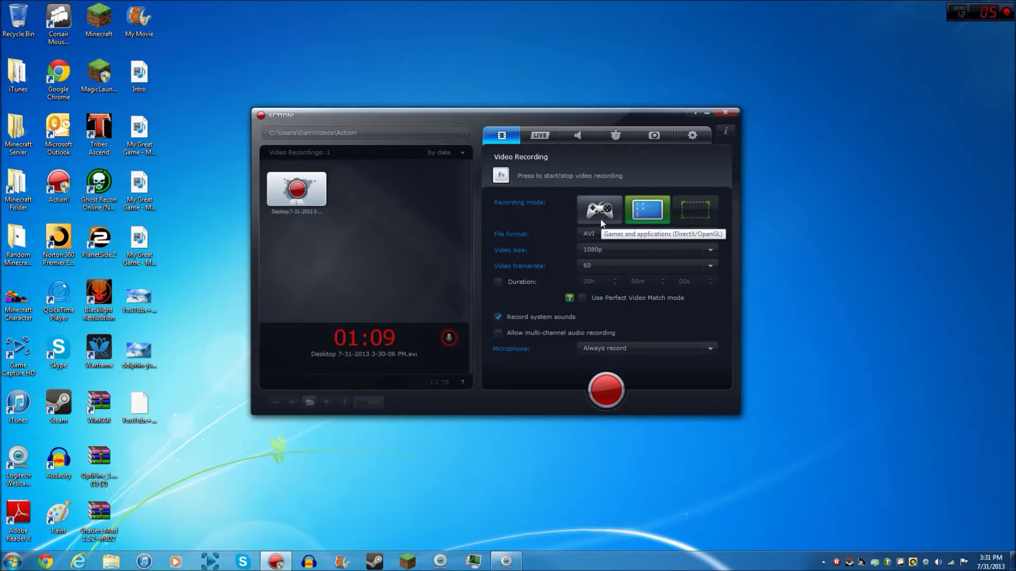
Step: Drag the Action! window slightly down and to the right
left_click_drag(613, 117, 624, 138)
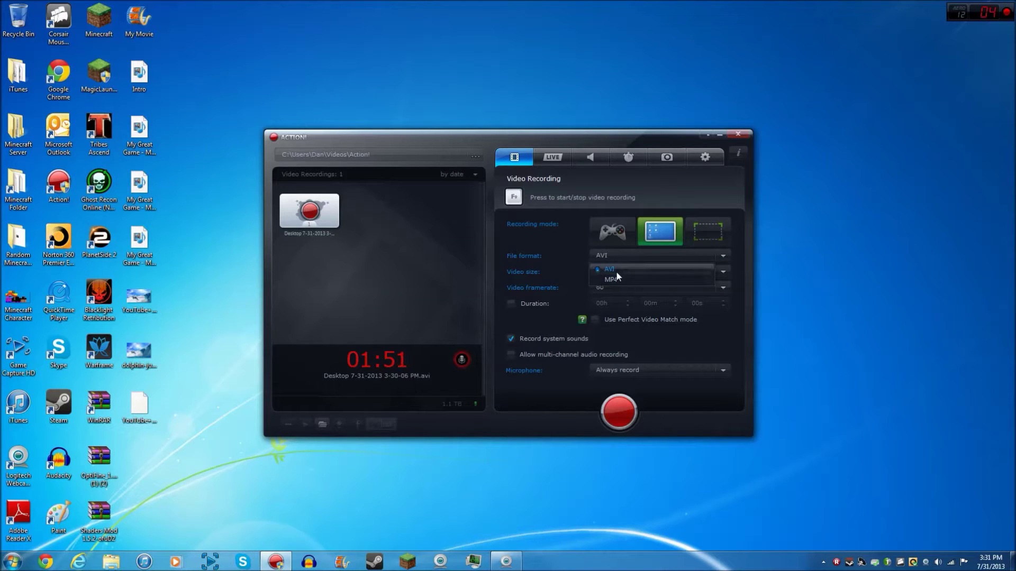
left_click(620, 258)
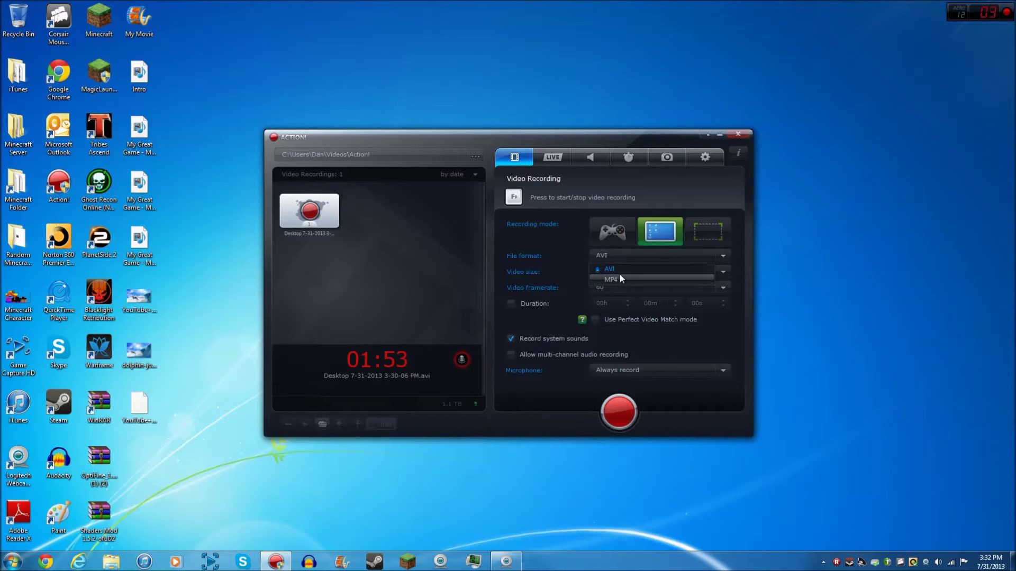
left_click(620, 273)
left_click(626, 267)
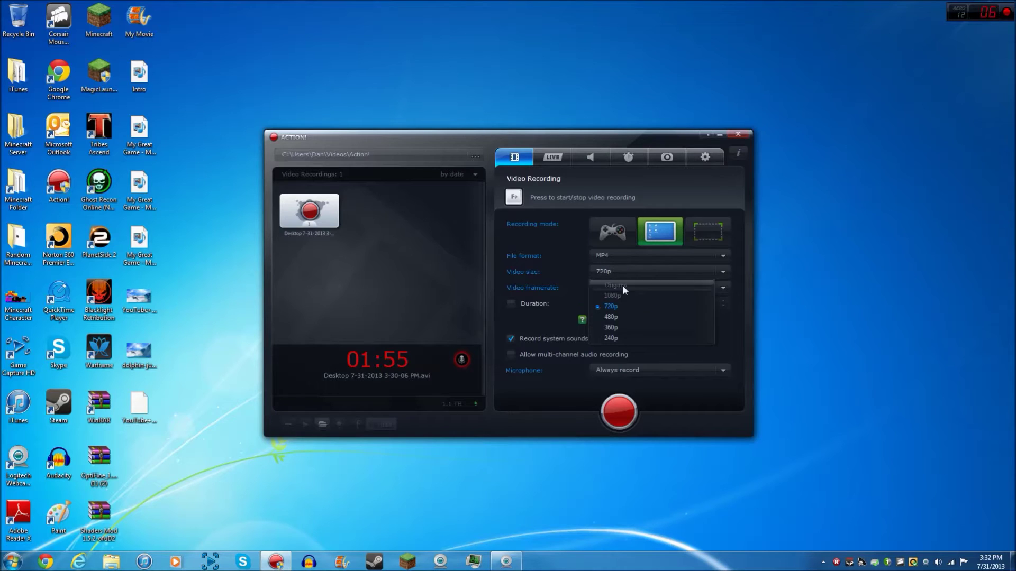
left_click(620, 269)
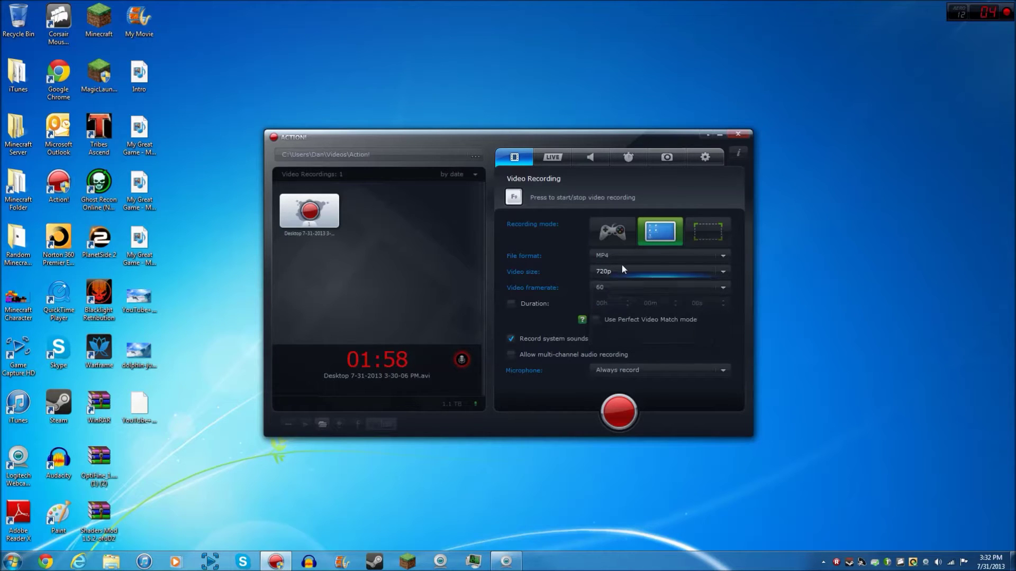
left_click(622, 263)
left_click(626, 269)
left_click(615, 273)
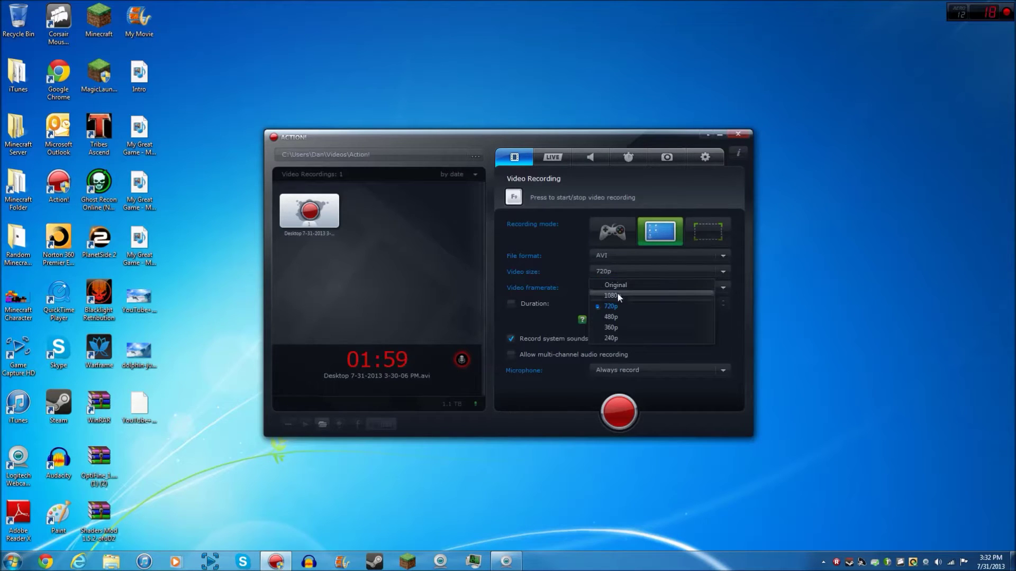
left_click(618, 296)
left_click(618, 270)
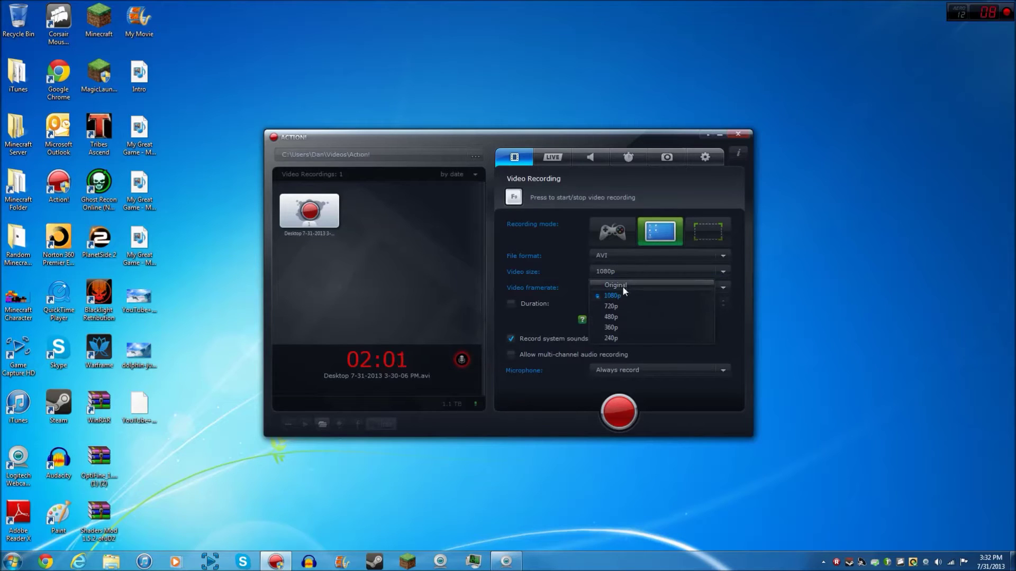
left_click(619, 296)
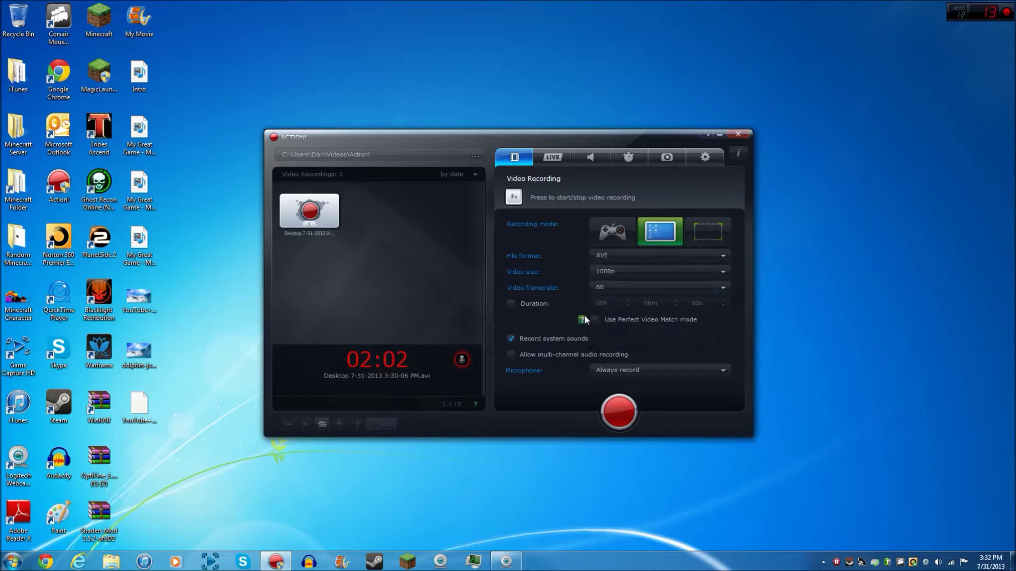
left_click(624, 286)
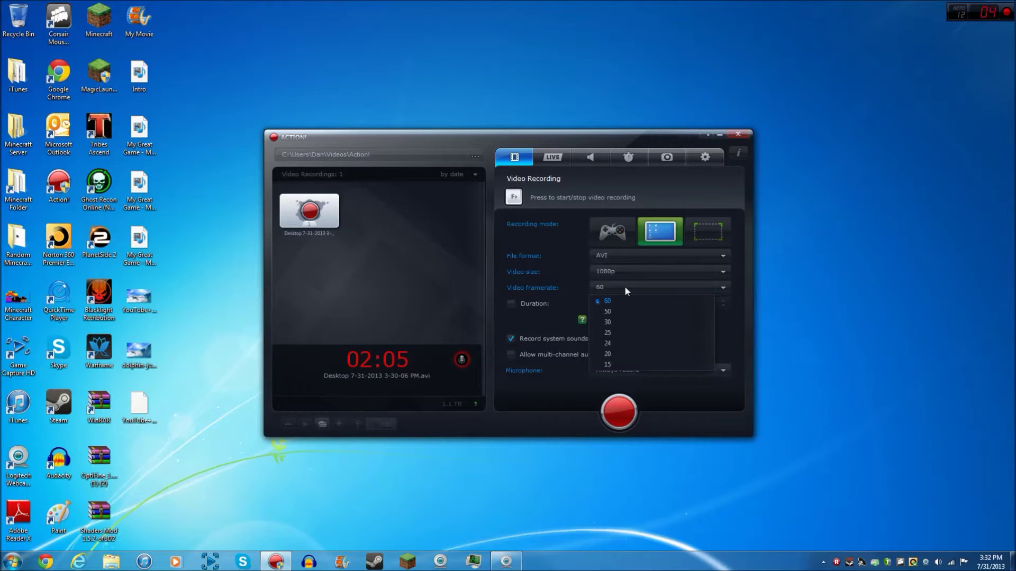
left_click(624, 287)
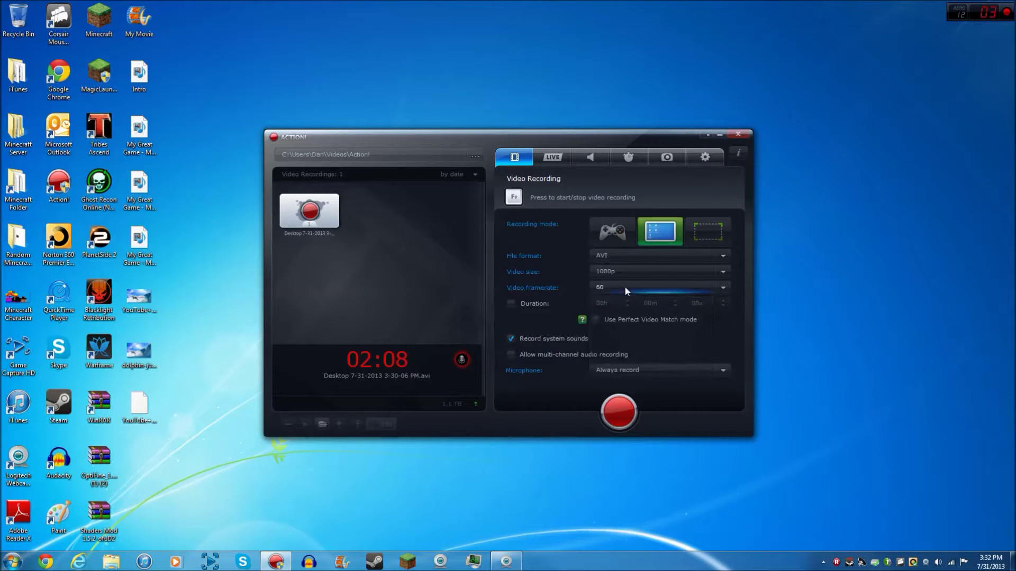
left_click(624, 287)
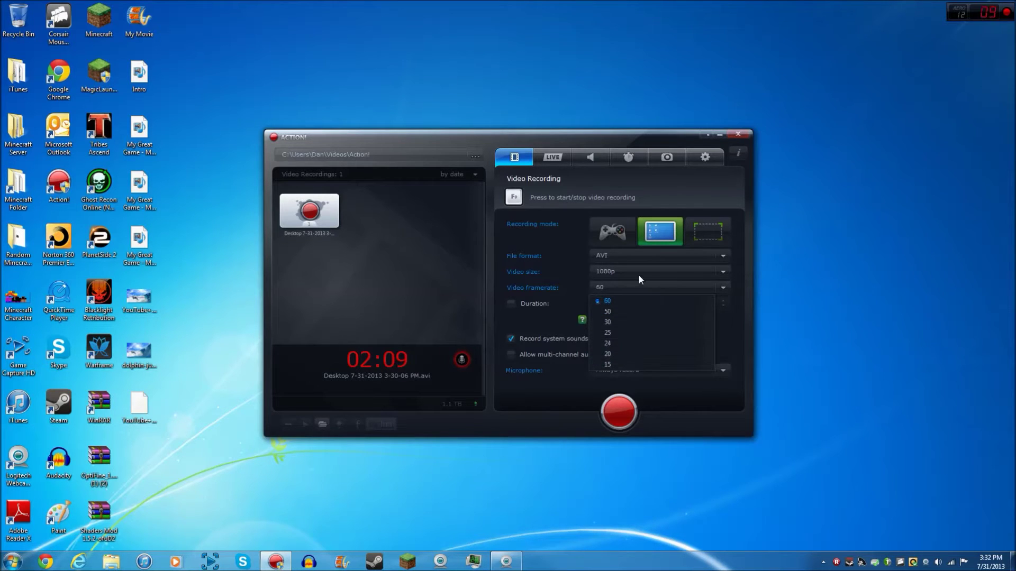
left_click(639, 298)
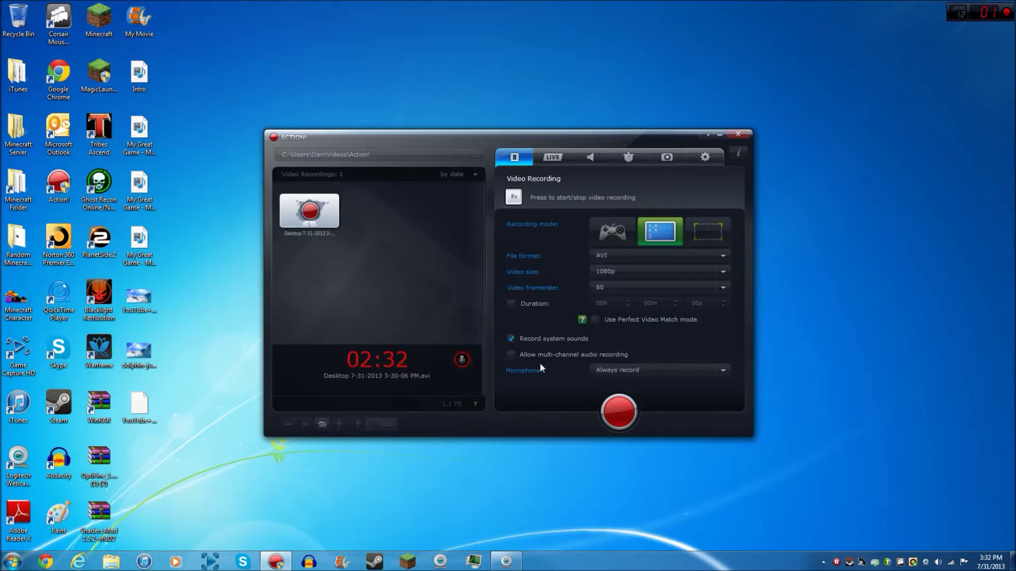
Step: Toggle system sound recording off and back on, leave the microphone at Always record, and show LIVE streaming info
left_click(511, 338)
left_click(510, 339)
left_click(662, 372)
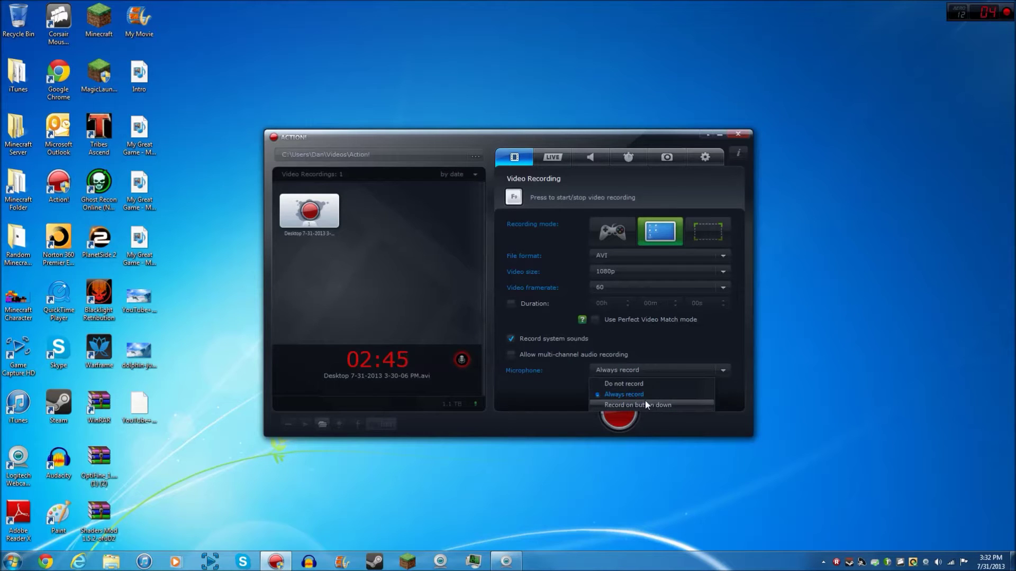
left_click(646, 368)
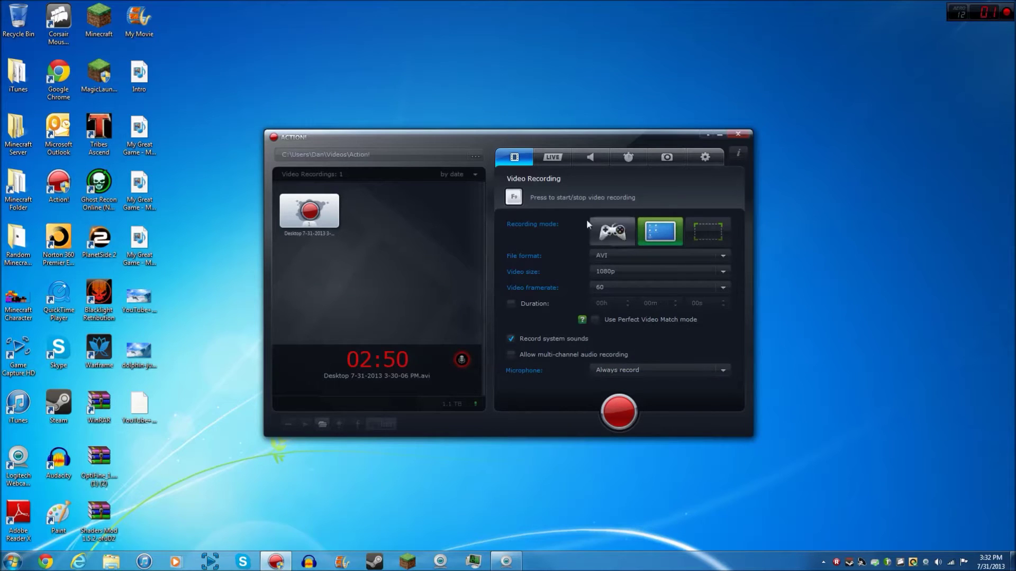
left_click(564, 162)
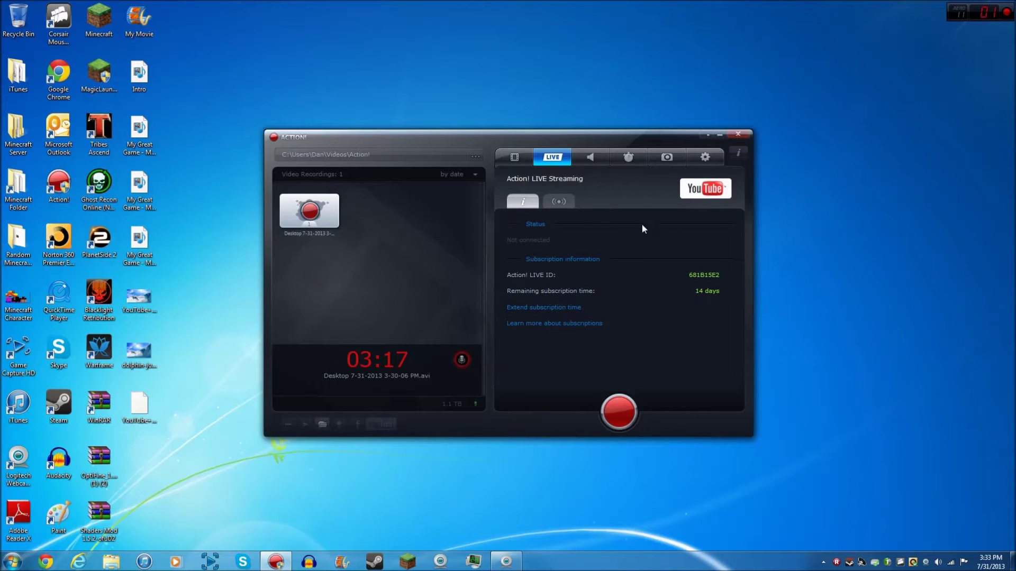
Step: Open the live broadcast settings and keep YouTube as the streaming service
left_click(564, 200)
left_click(674, 342)
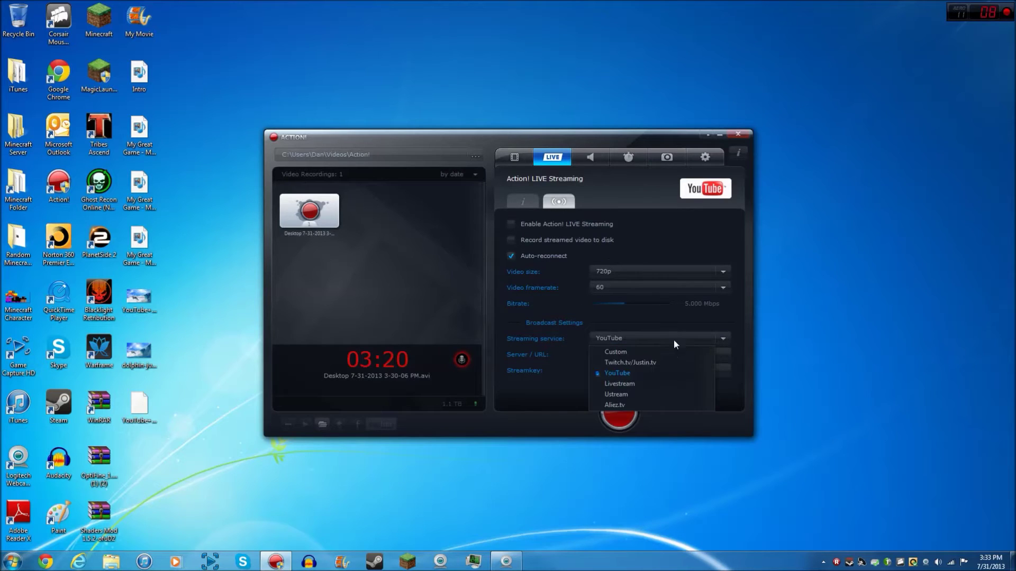
left_click(668, 375)
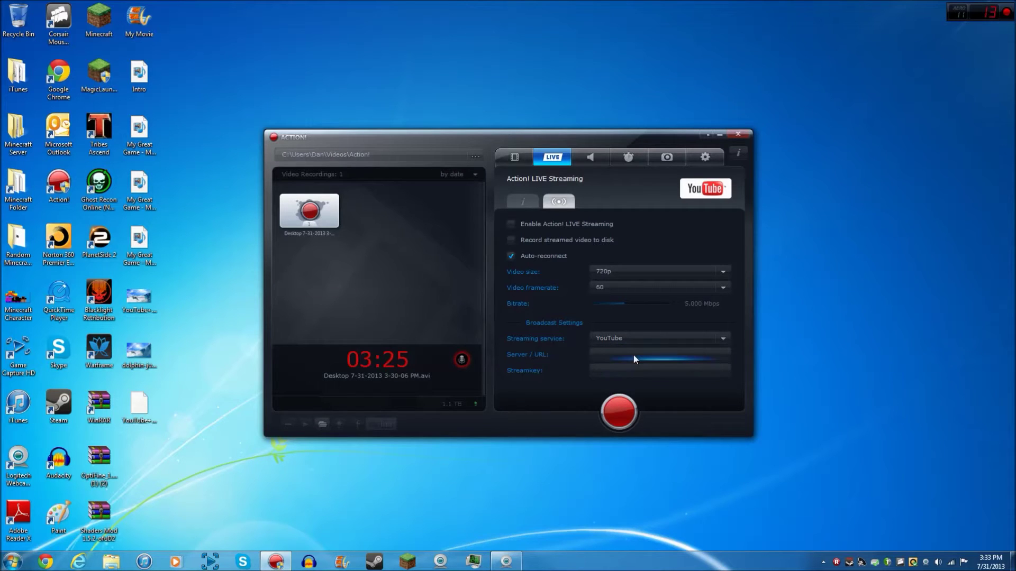
left_click(644, 341)
left_click(652, 341)
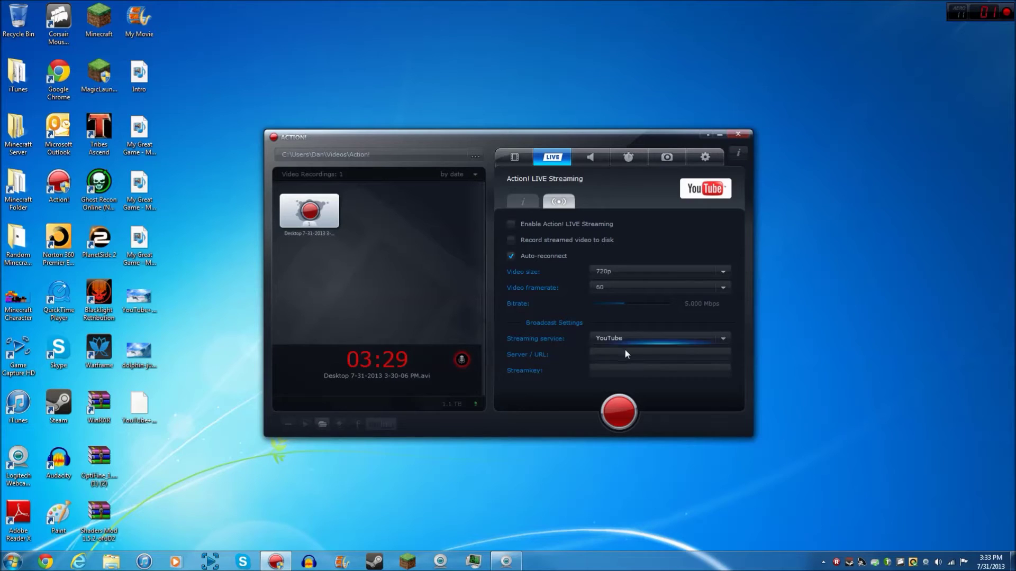
Step: Keep the streaming video size at 720p and frame rate at 60, then switch to audio settings
left_click(618, 274)
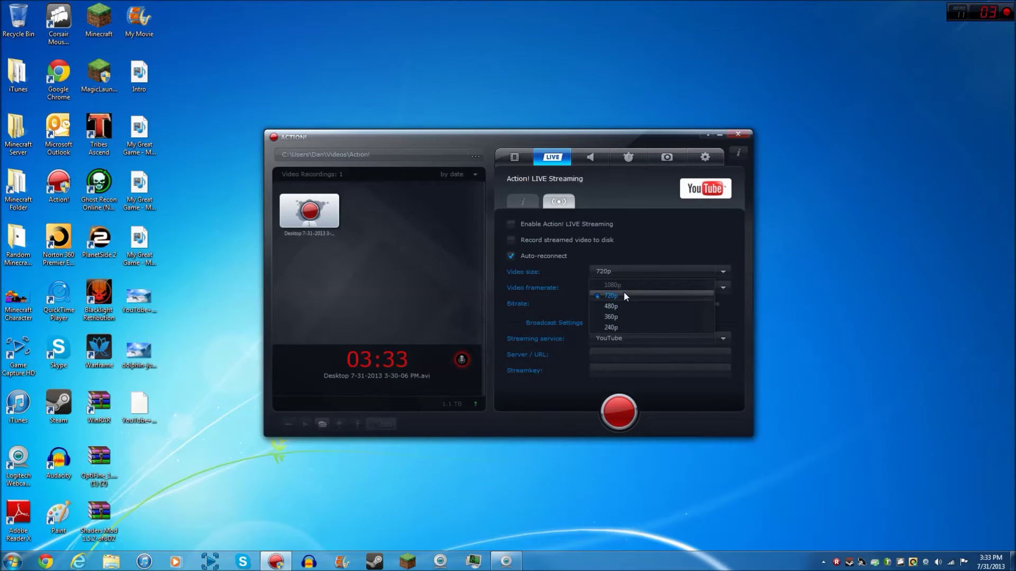
left_click(652, 268)
left_click(645, 287)
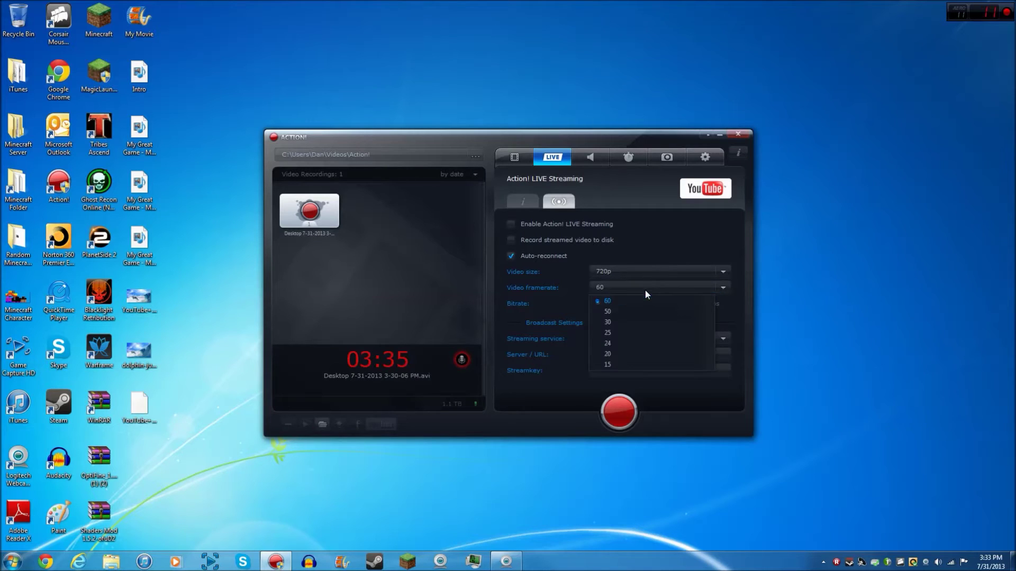
left_click(649, 289)
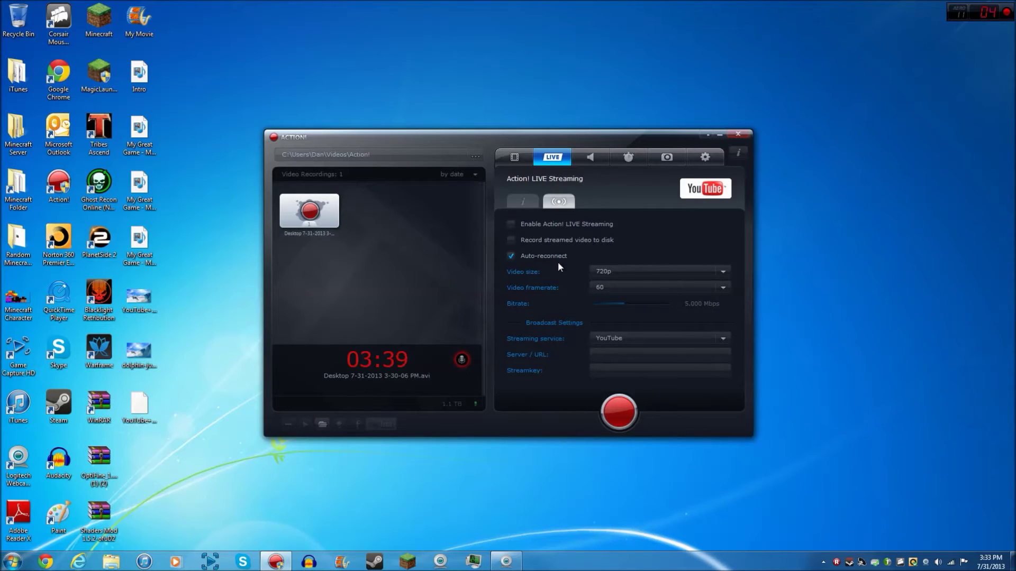
left_click(594, 157)
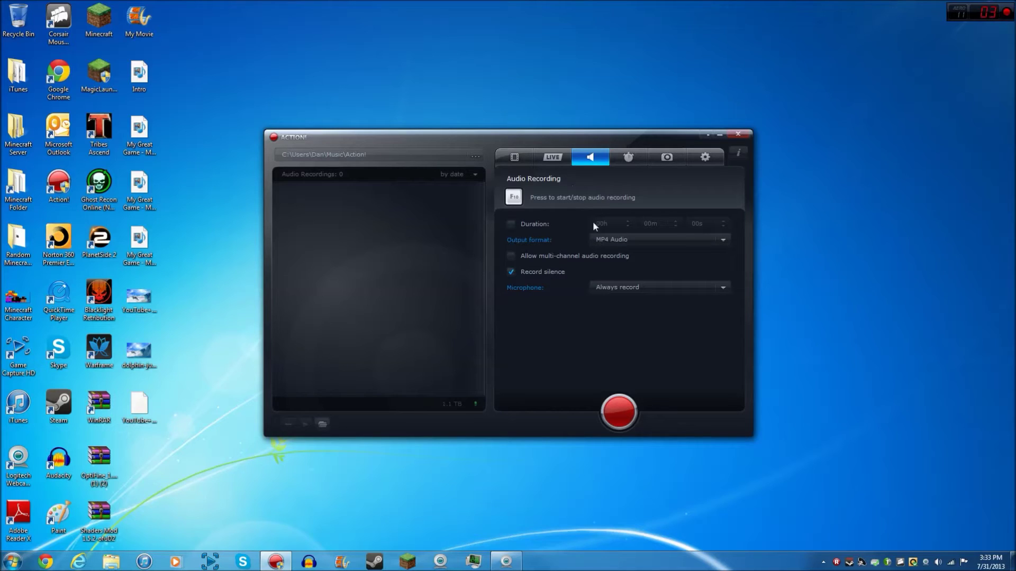
Step: Leave audio output as MP4 Audio and the microphone at Always record, then show Benchmarking
left_click(633, 241)
left_click(620, 238)
left_click(606, 287)
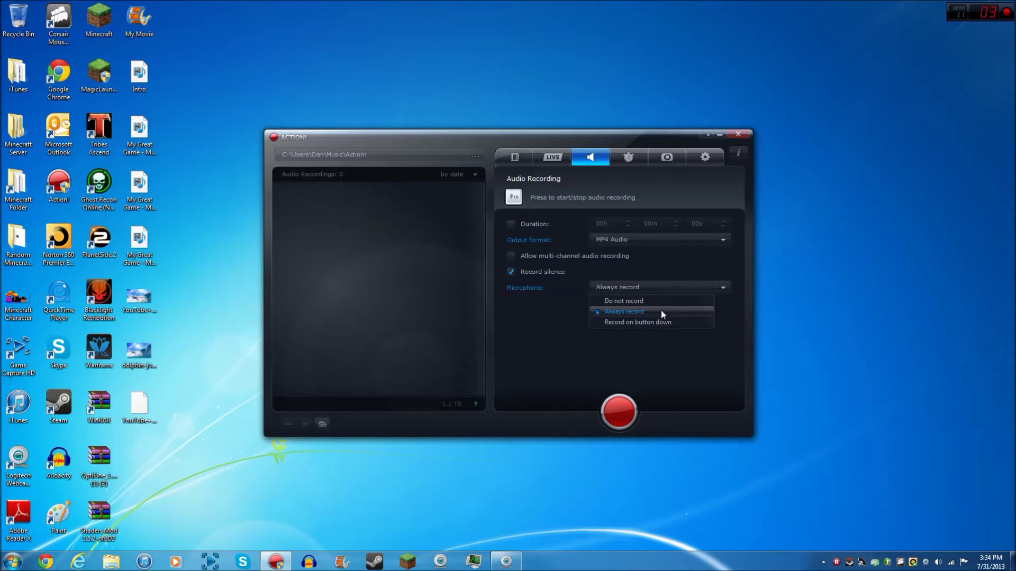
left_click(659, 290)
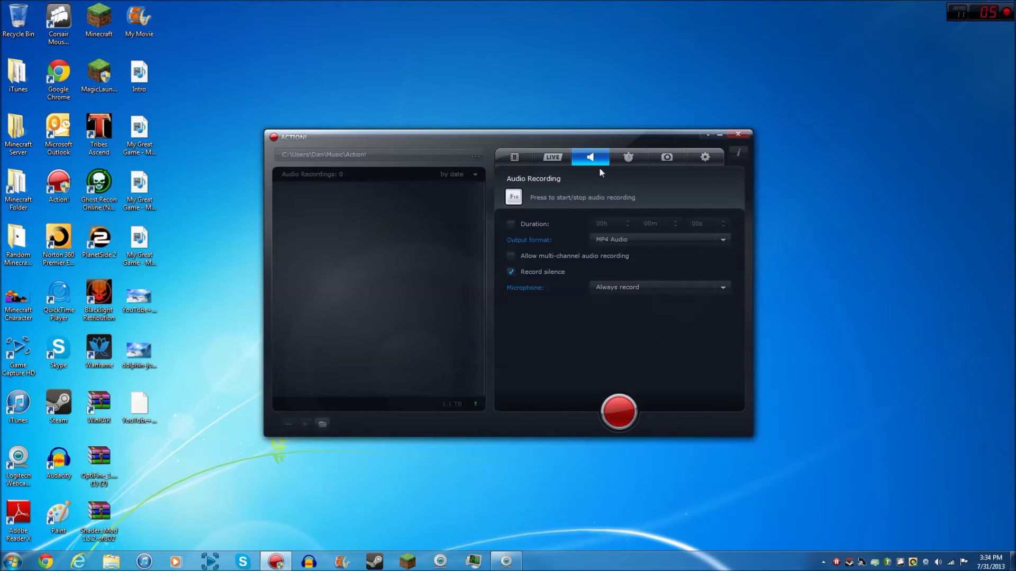
left_click(628, 158)
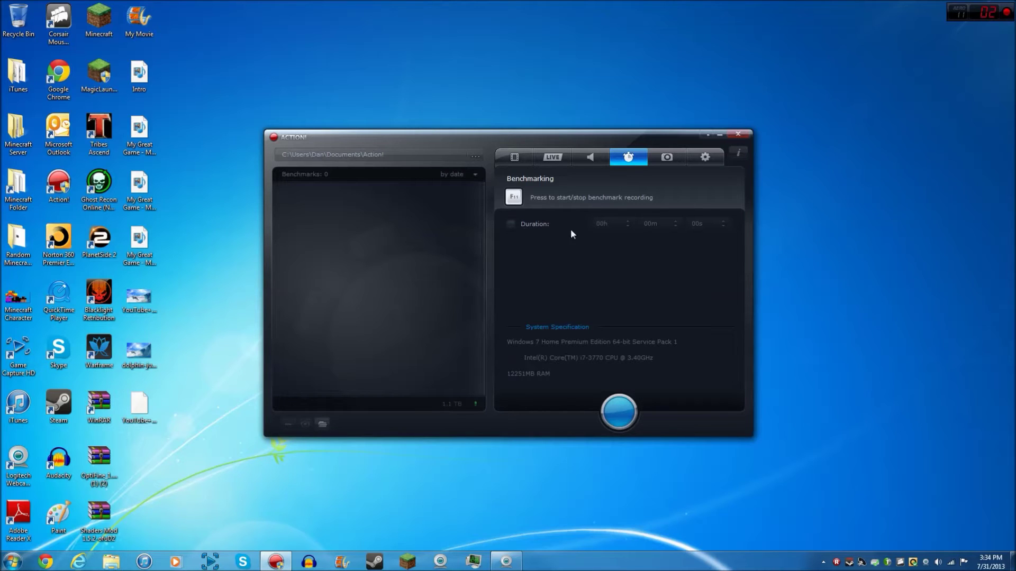
Step: On the screenshot tab, leave File format JPEG and Screenshot area Entire desktop, then open General Settings
left_click(656, 157)
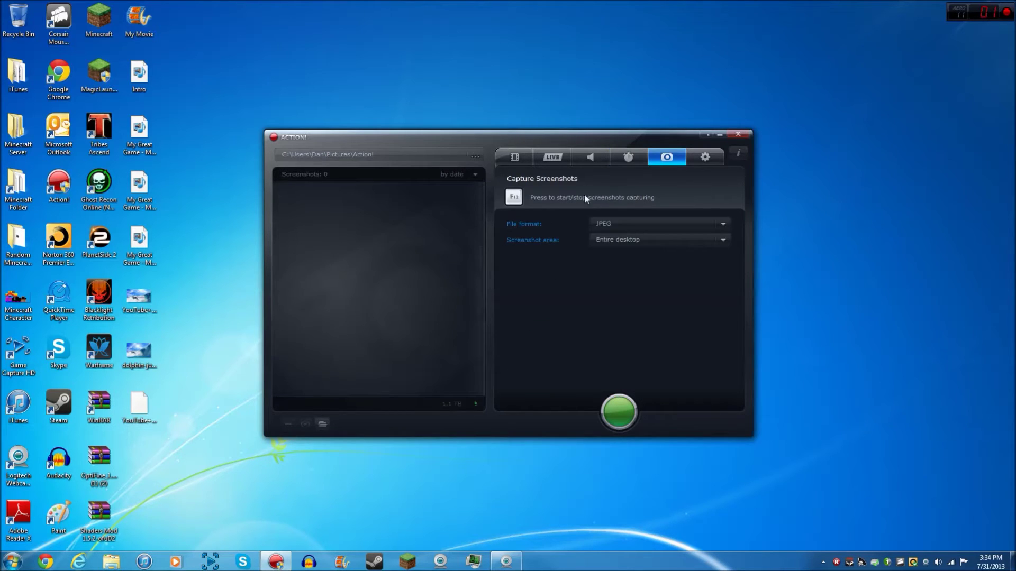
left_click(614, 223)
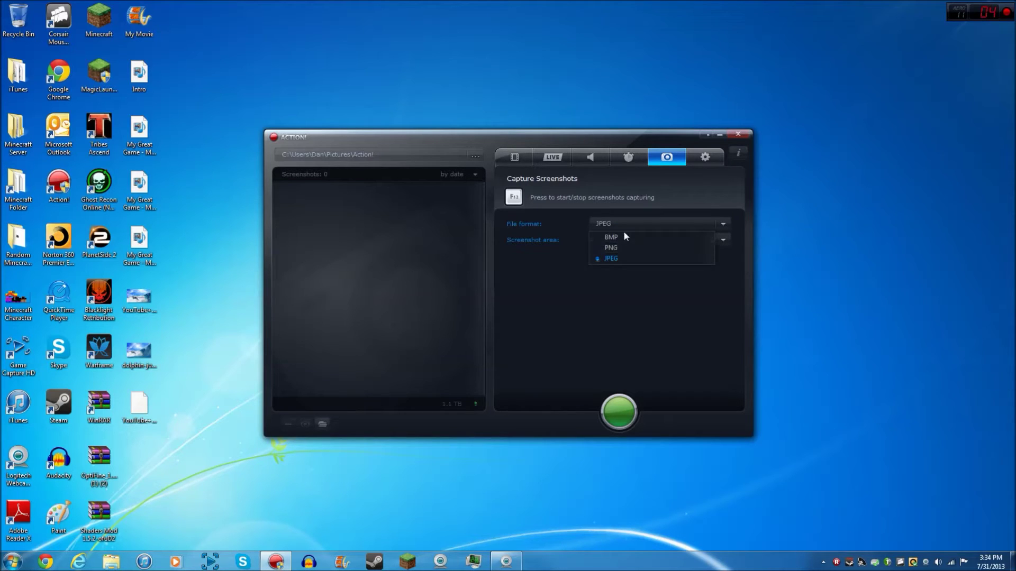
left_click(627, 227)
left_click(627, 239)
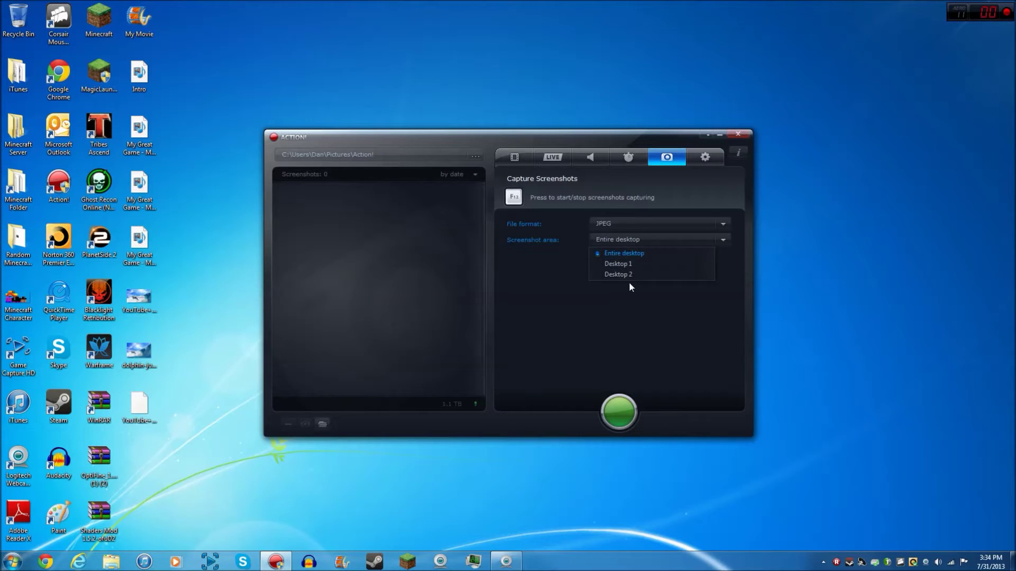
left_click(645, 252)
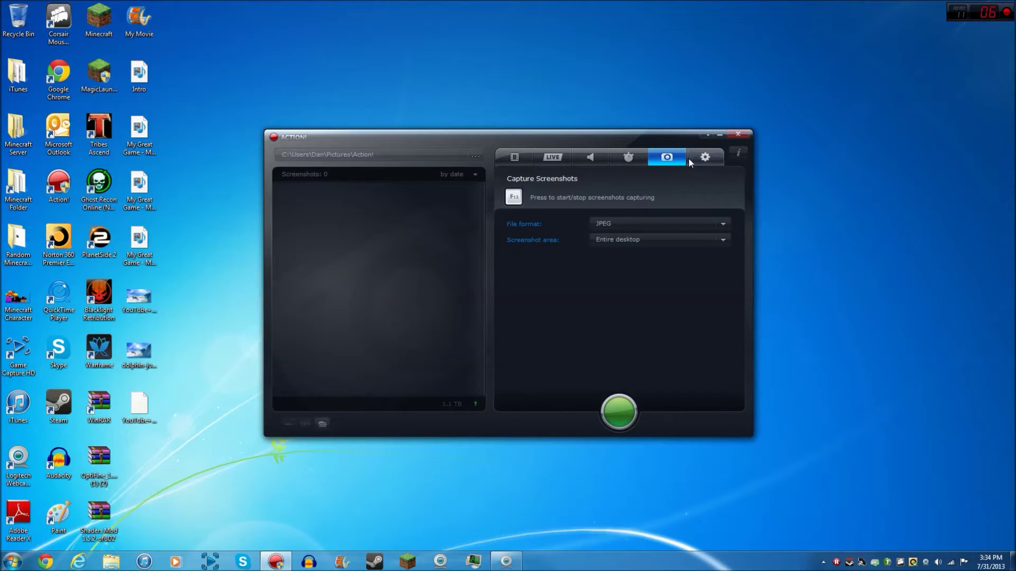
left_click(708, 156)
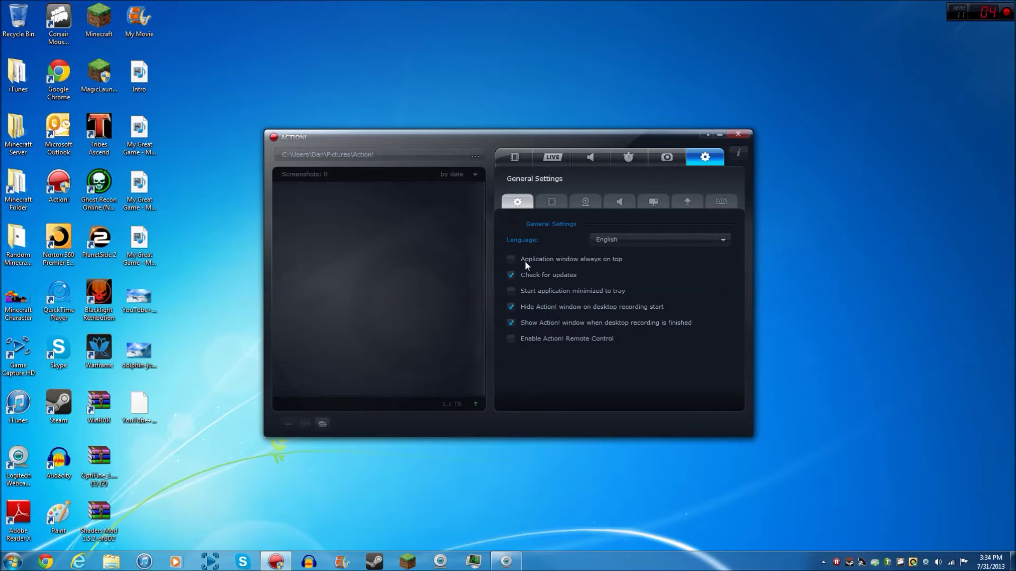
Step: Browse the interface language list down and back up, leaving English selected
left_click(635, 239)
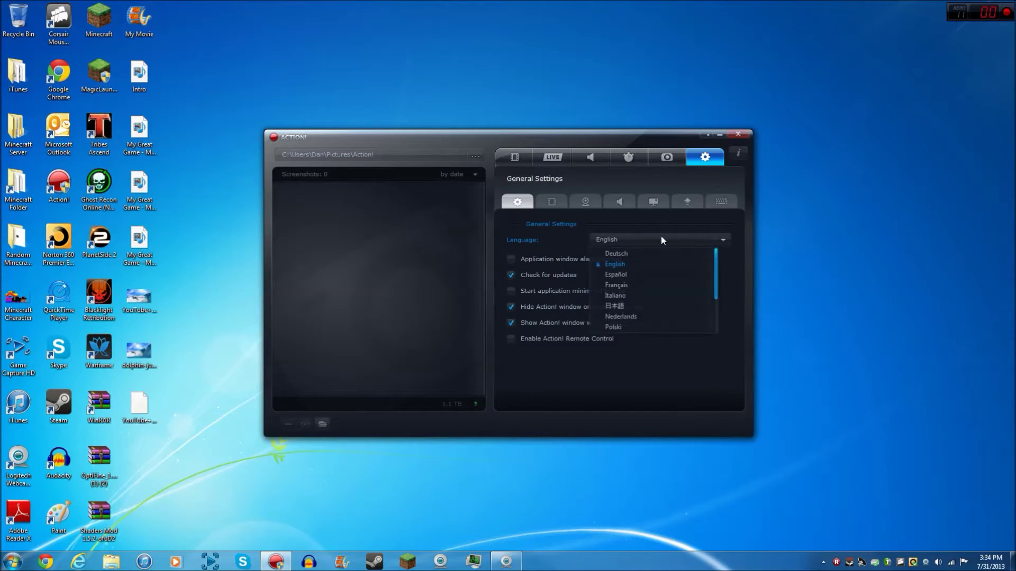
left_click(661, 236)
left_click(669, 244)
scroll(658, 297, "down", 5)
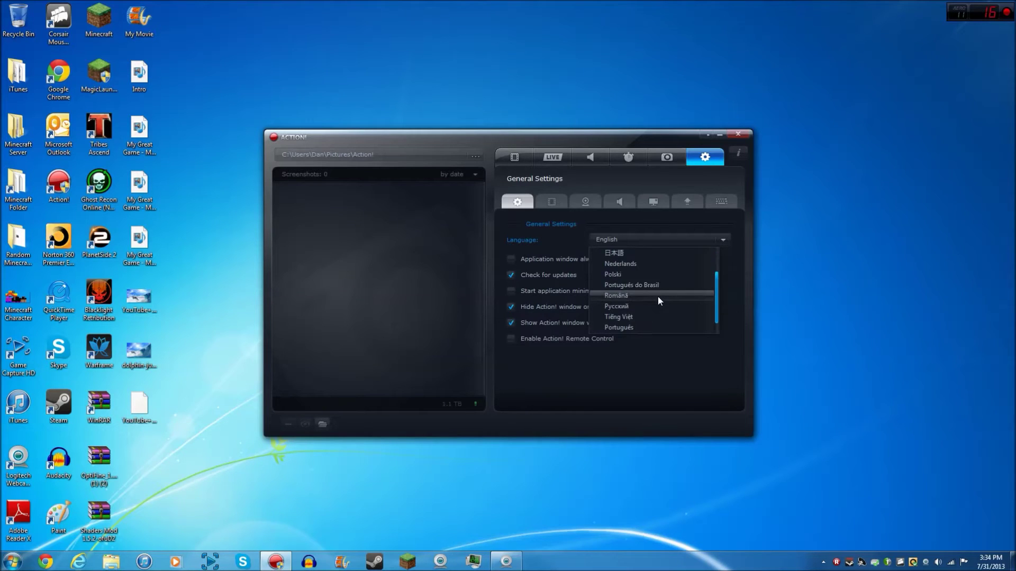
scroll(659, 296, "up", 5)
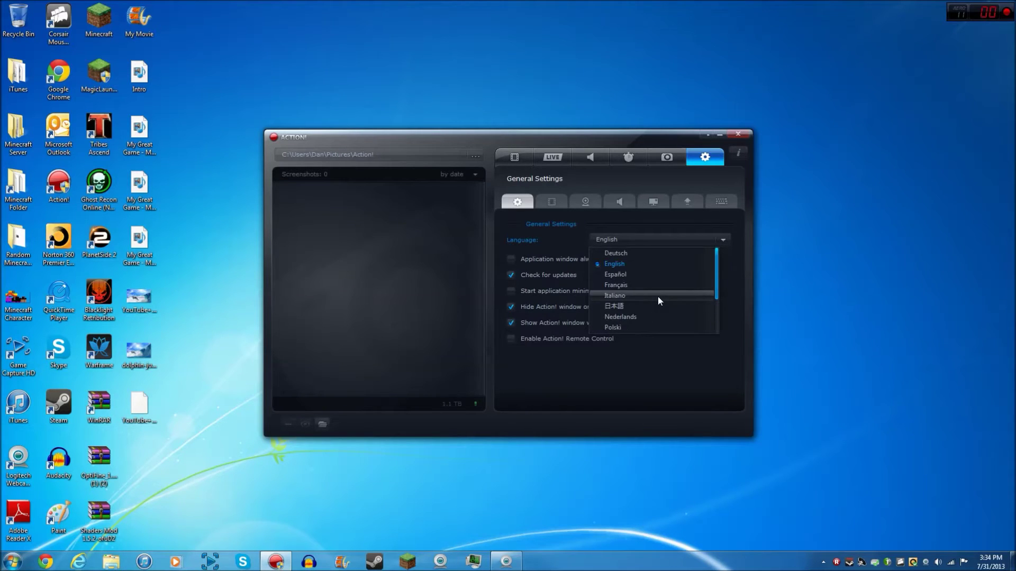
Step: Keep English as the language and glance through the webcam and audio sub-tabs, ending on Video Recording
left_click(646, 239)
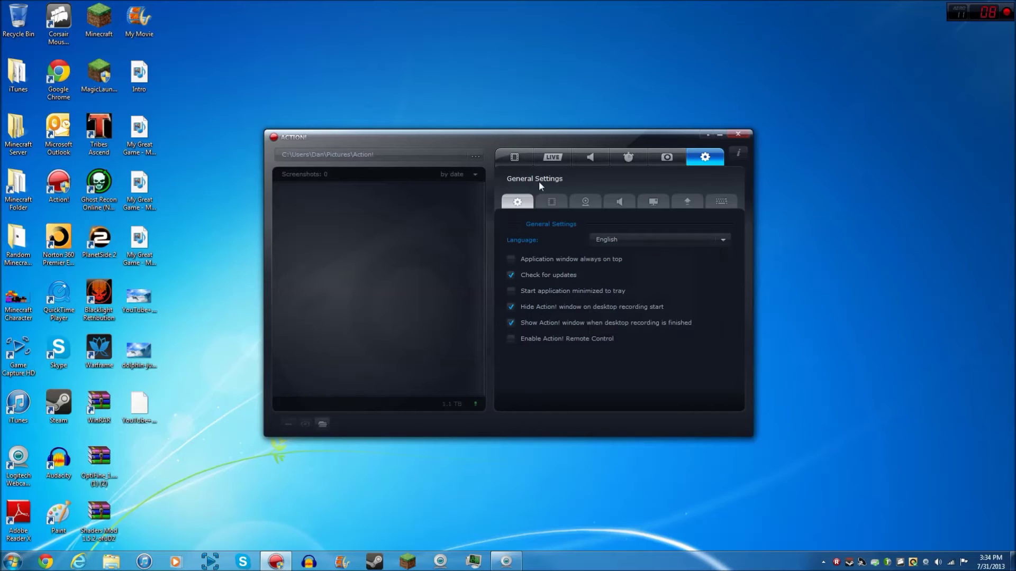
left_click(554, 201)
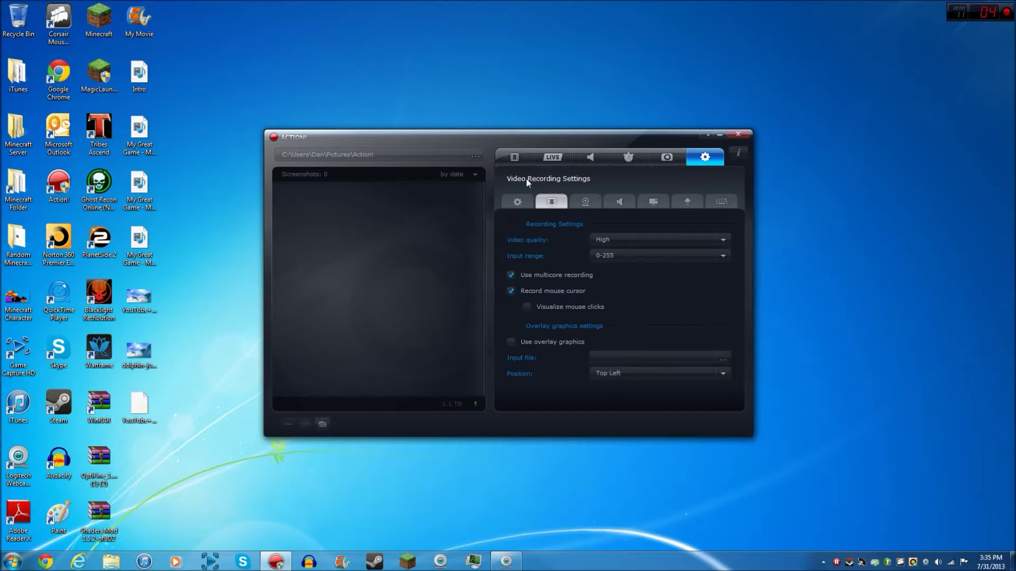
left_click(585, 202)
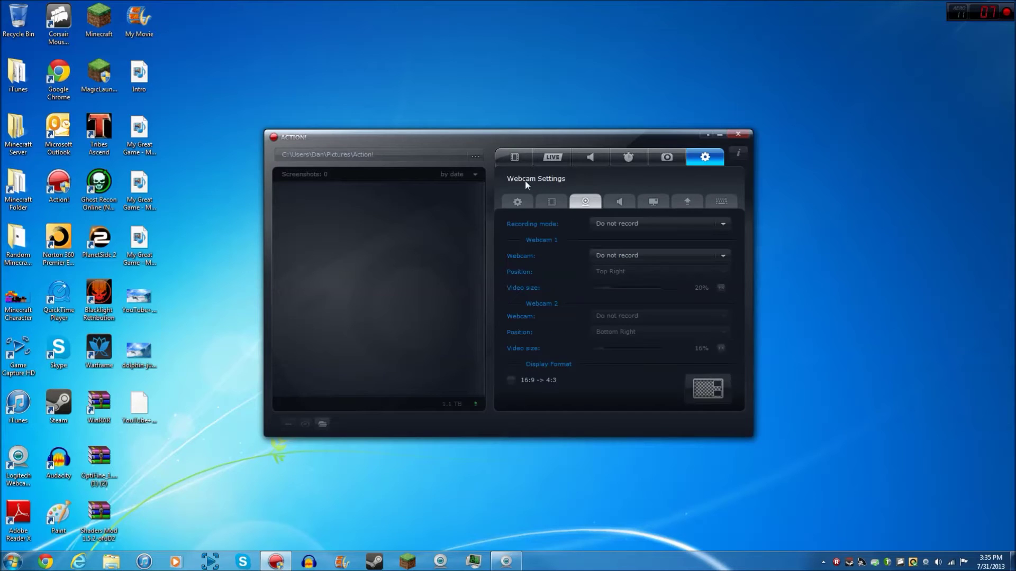
left_click(564, 201)
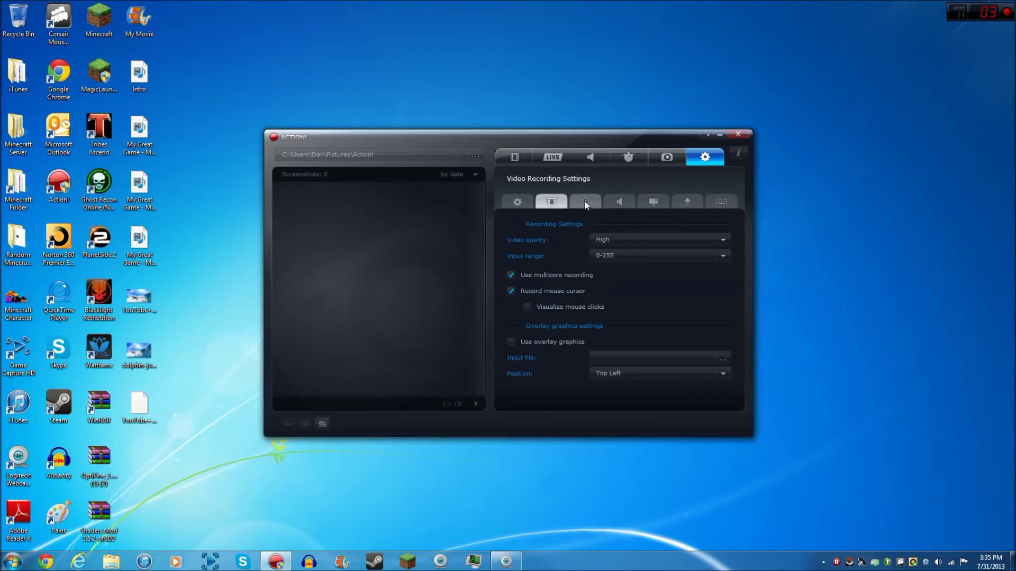
left_click(620, 202)
left_click(585, 205)
left_click(555, 203)
Step: Keep High video quality, 0-255 input range and Top Left overlay position, then open webcam settings
left_click(619, 240)
left_click(620, 239)
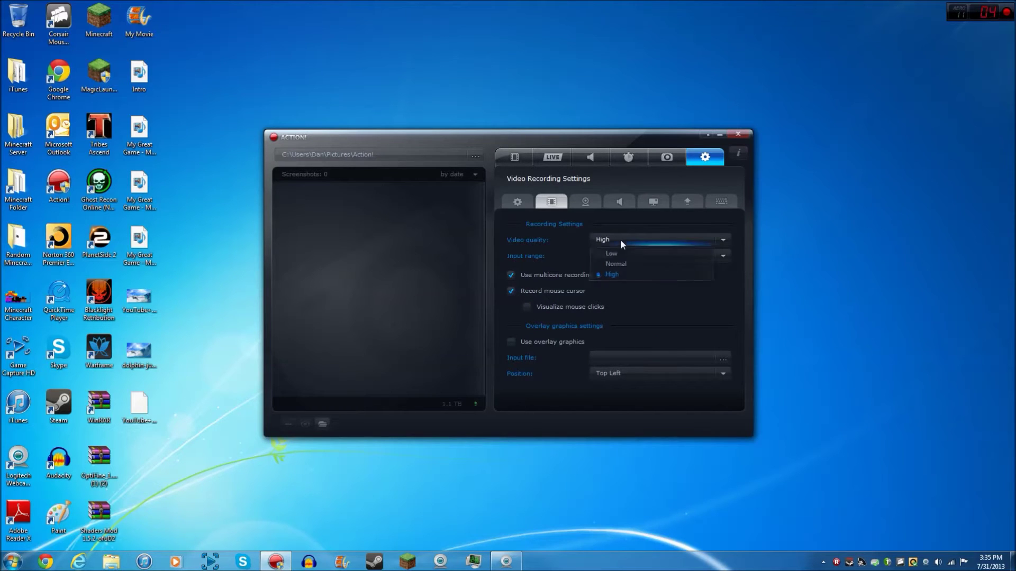
left_click(642, 255)
left_click(609, 270)
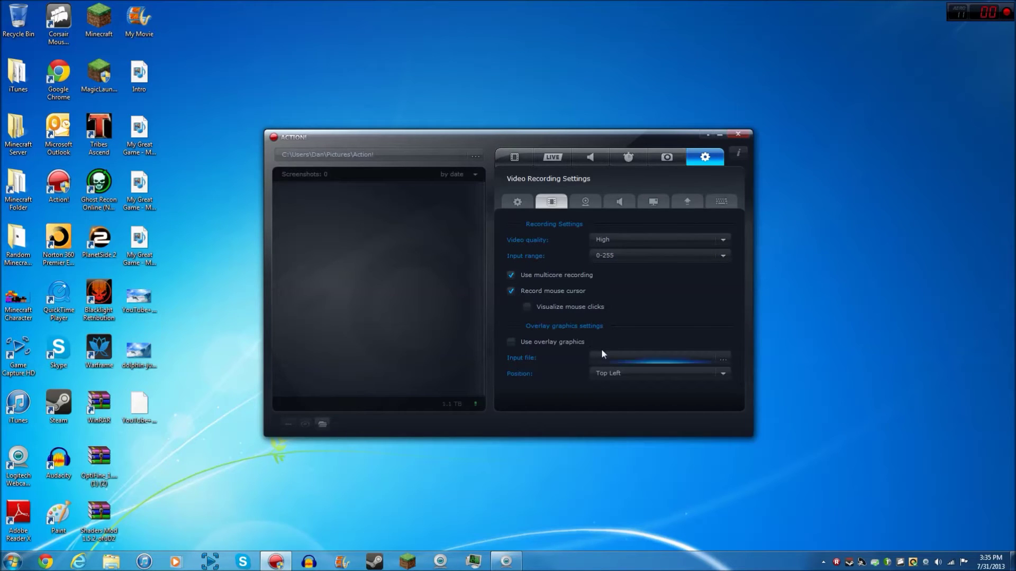
left_click(637, 373)
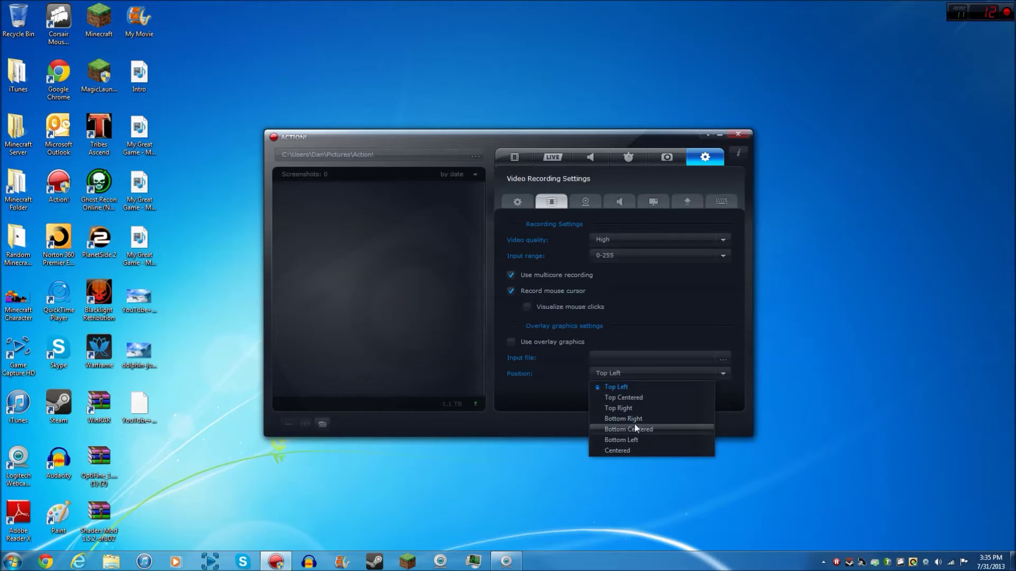
left_click(644, 374)
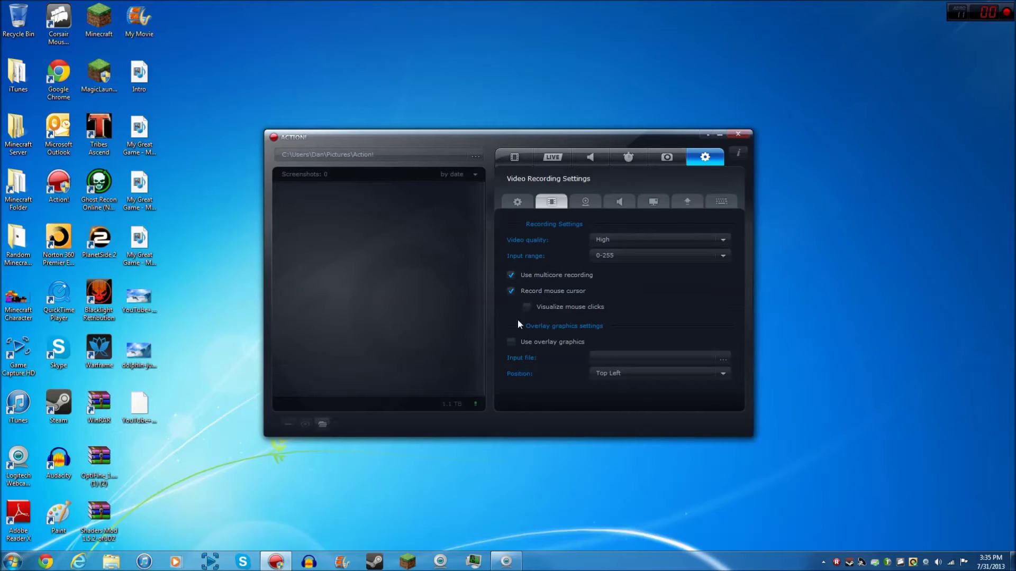
left_click(586, 205)
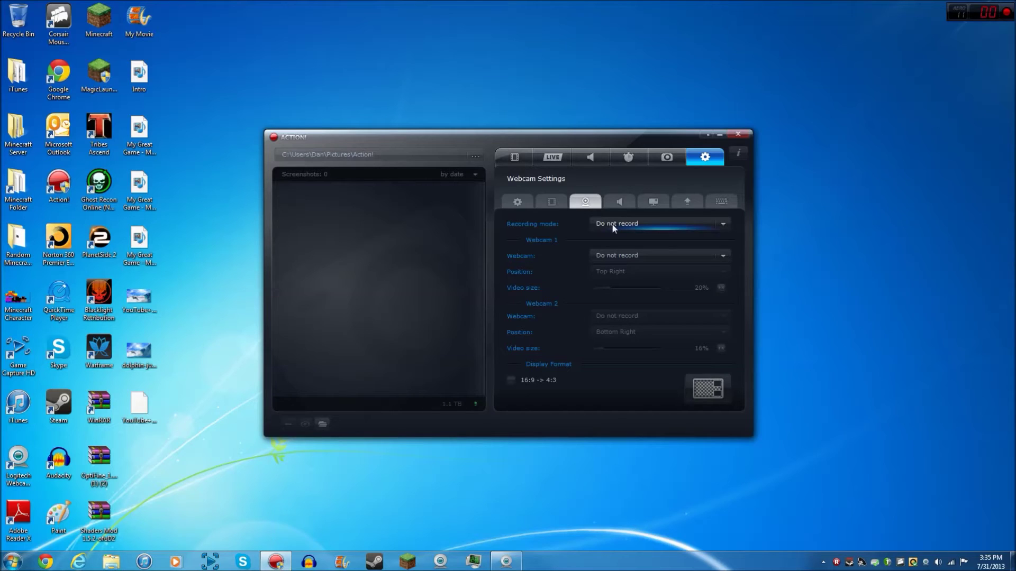
Step: Check the webcam recording mode and preview the 16:9 to 4:3 display format
left_click(509, 163)
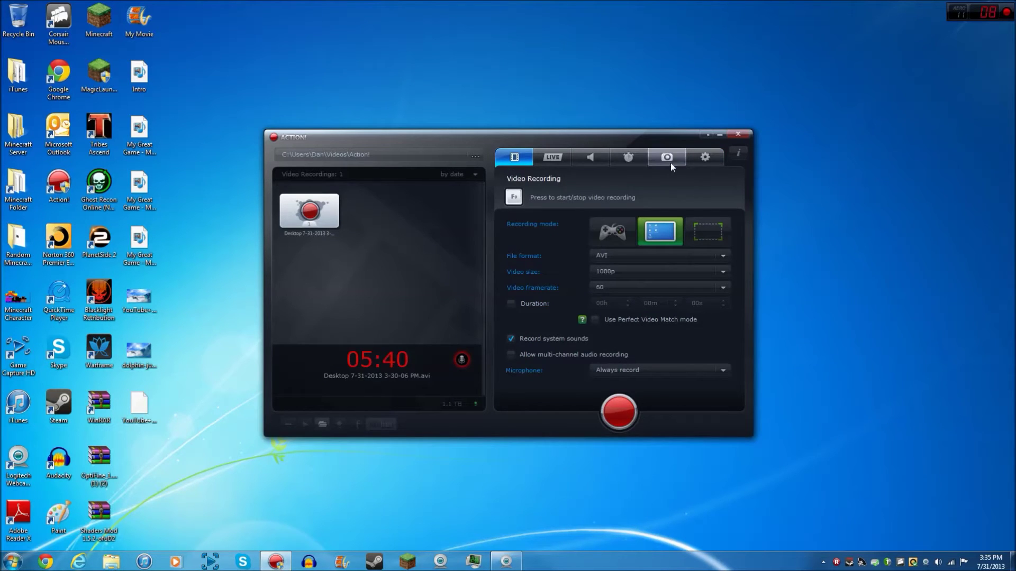
left_click(705, 157)
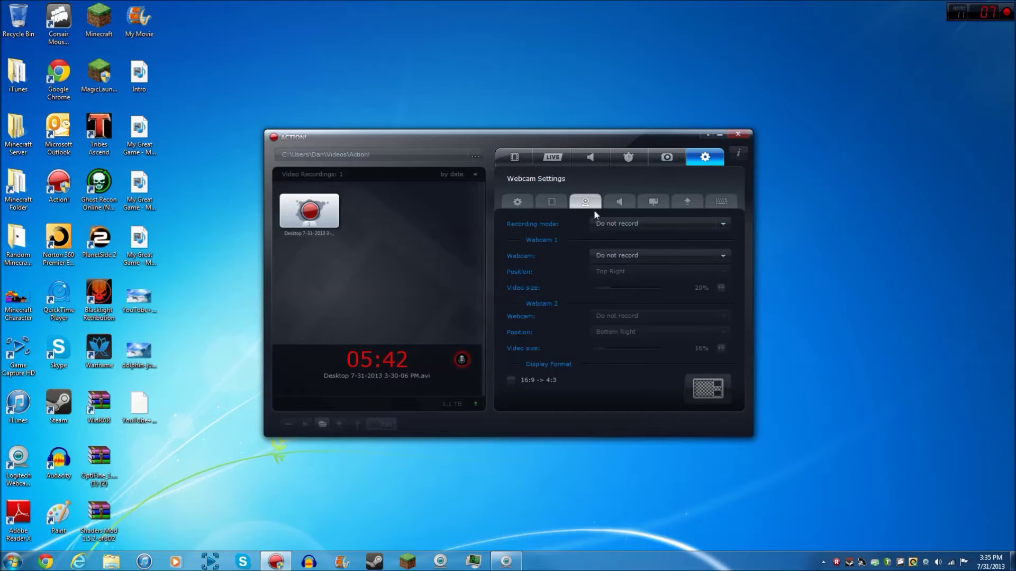
left_click(620, 229)
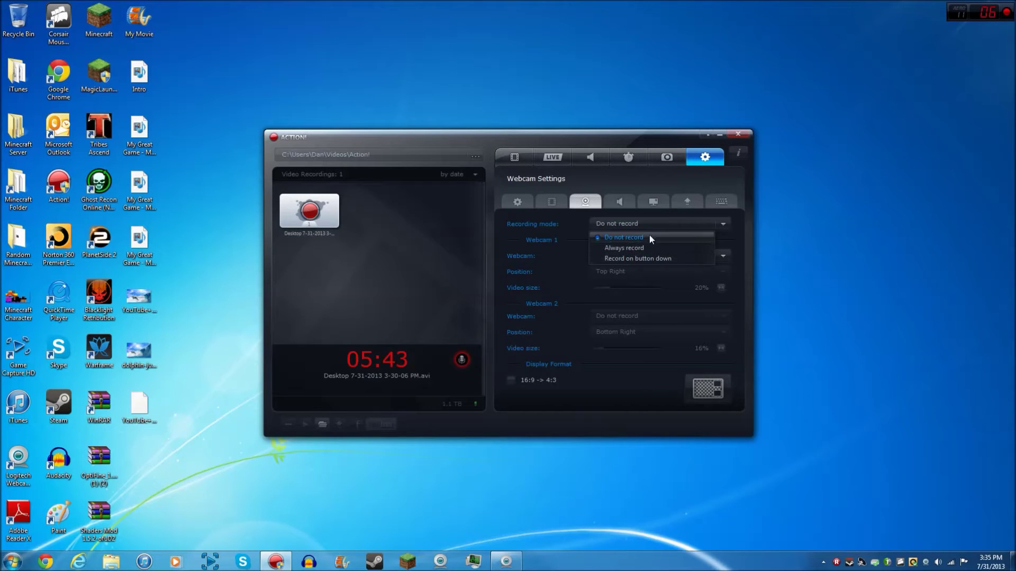
left_click(652, 221)
left_click(707, 387)
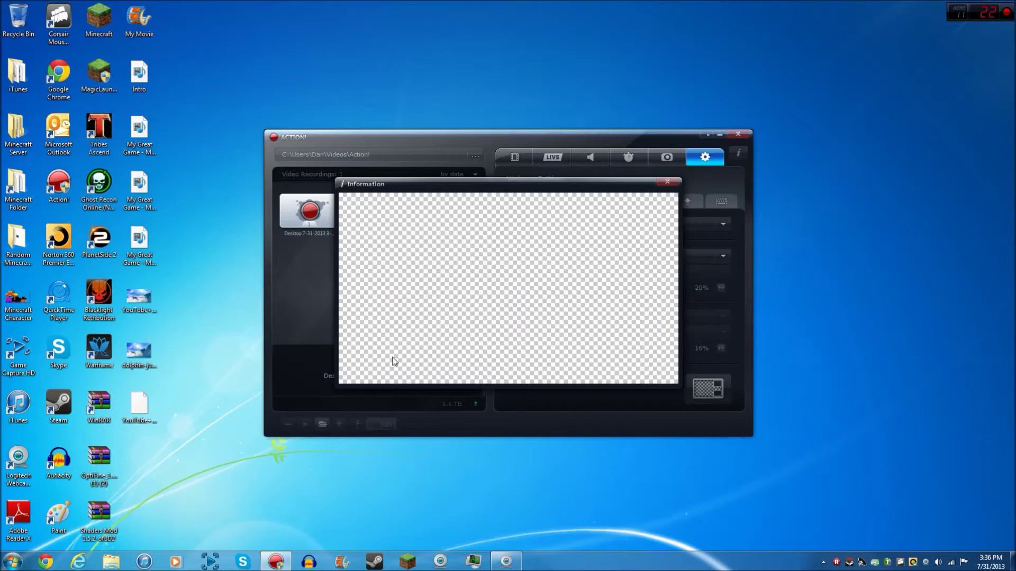
left_click(667, 182)
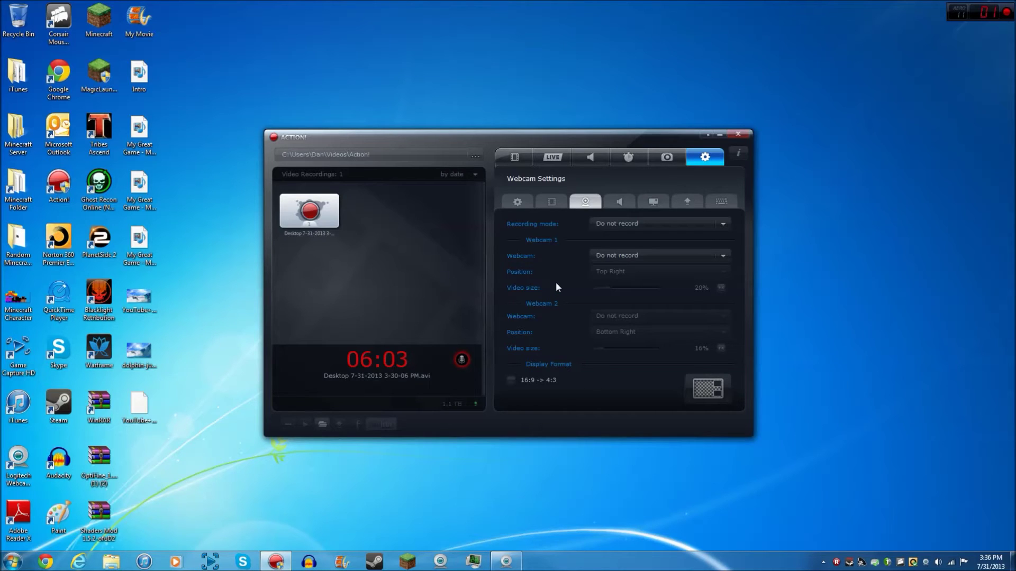
Step: Keep webcam recording at Do not record and open the audio settings
left_click(626, 224)
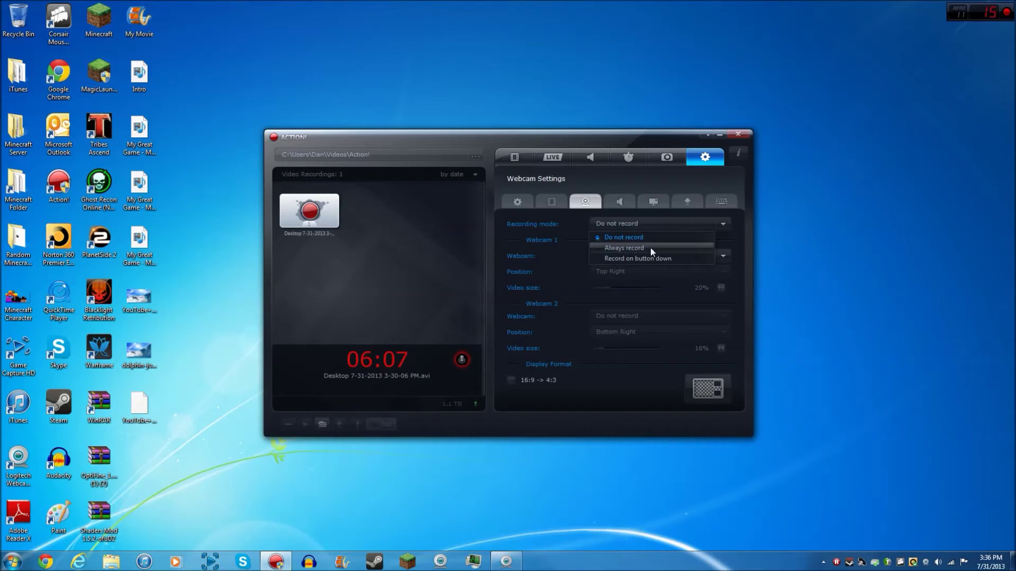
left_click(665, 223)
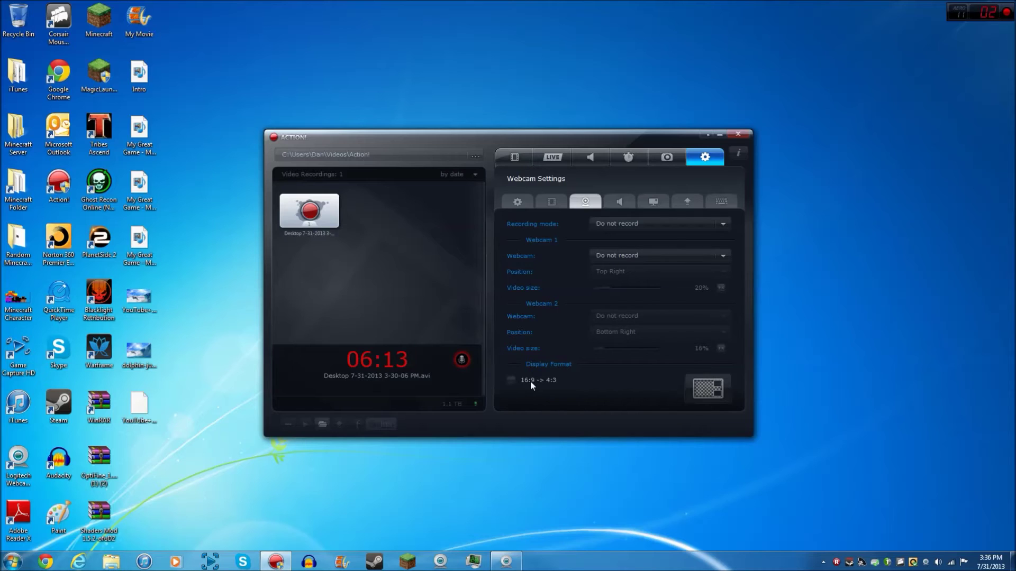
left_click(616, 204)
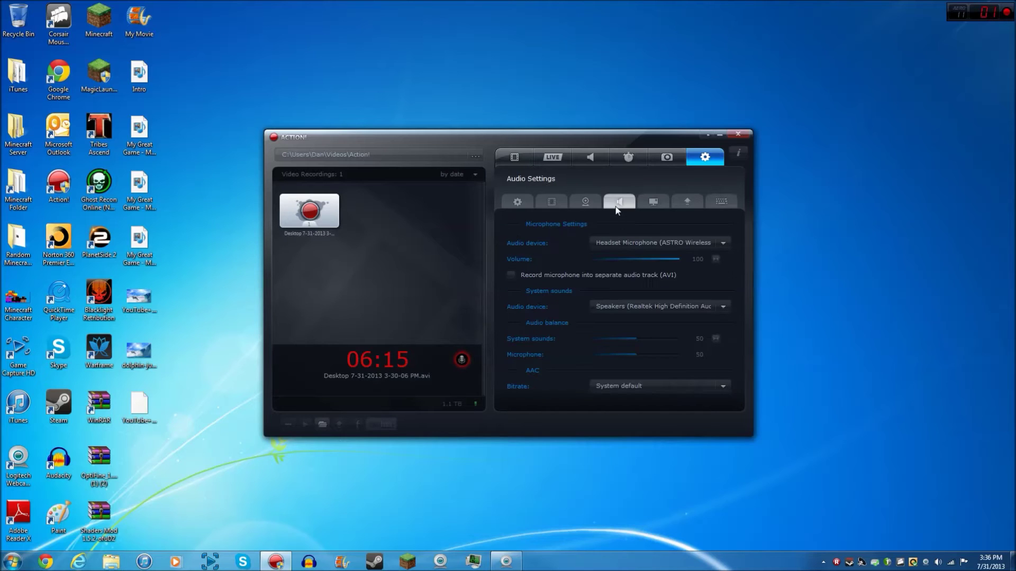
Step: Set the microphone audio device to the ASTRO wireless Headset Microphone
left_click(639, 242)
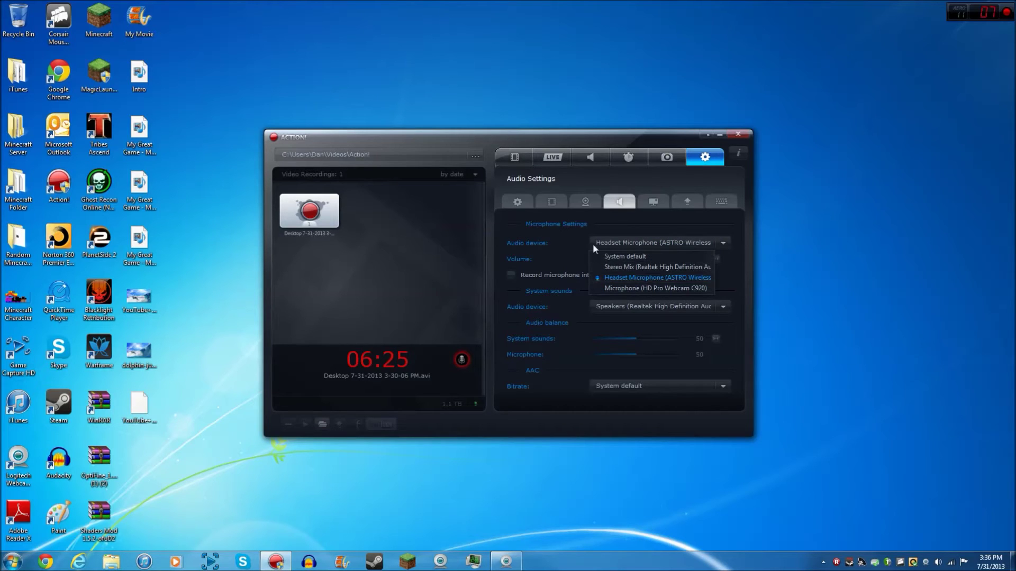
left_click(617, 236)
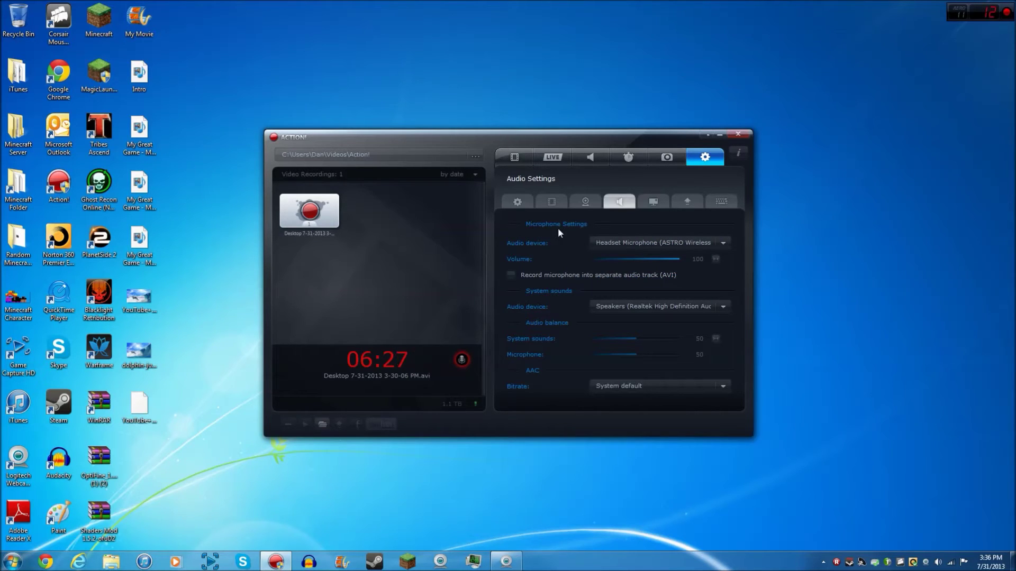
left_click(617, 242)
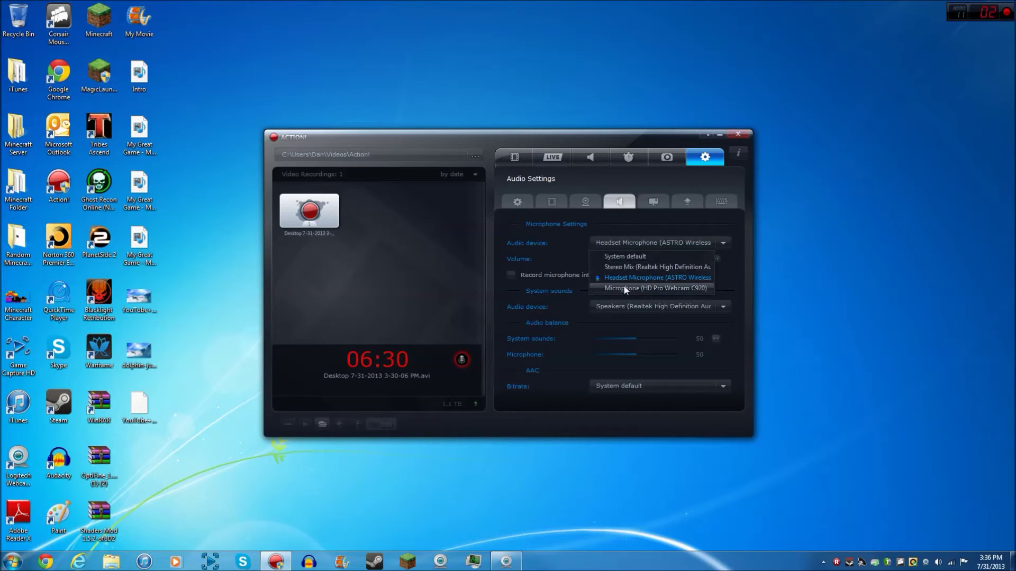
left_click(652, 272)
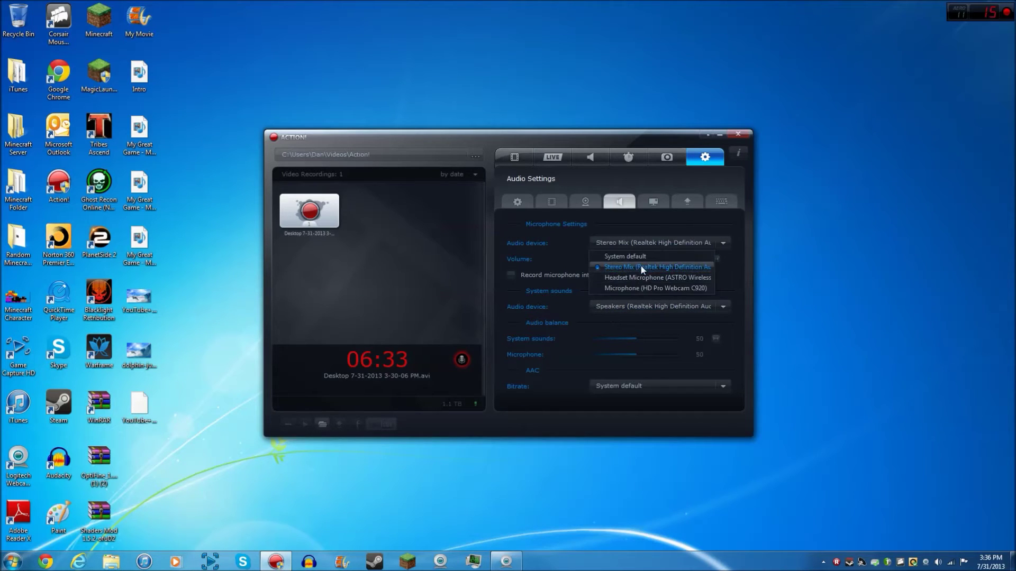
left_click(643, 277)
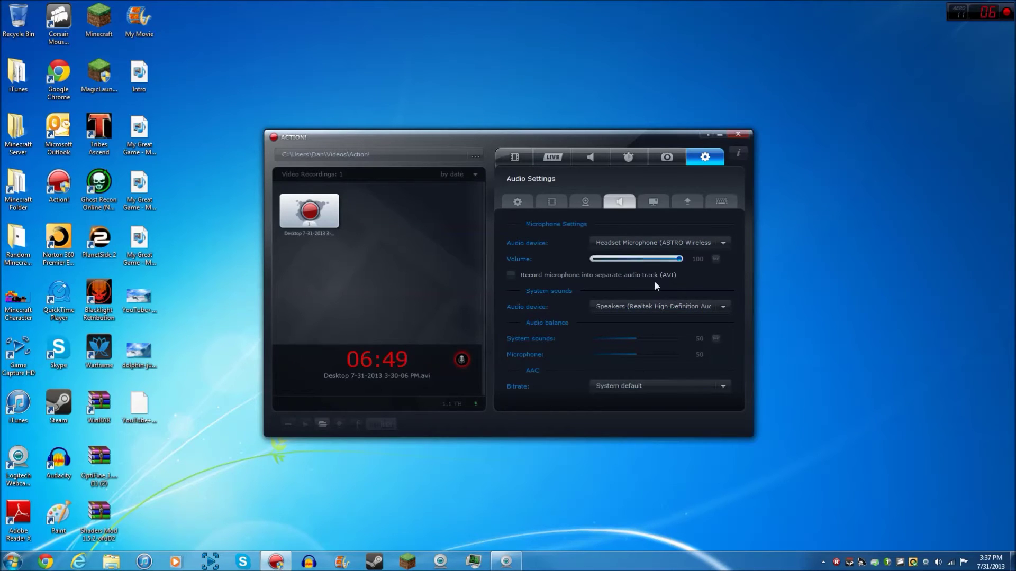
Step: Leave the AAC bitrate at System default, then show the HUD settings
left_click(674, 387)
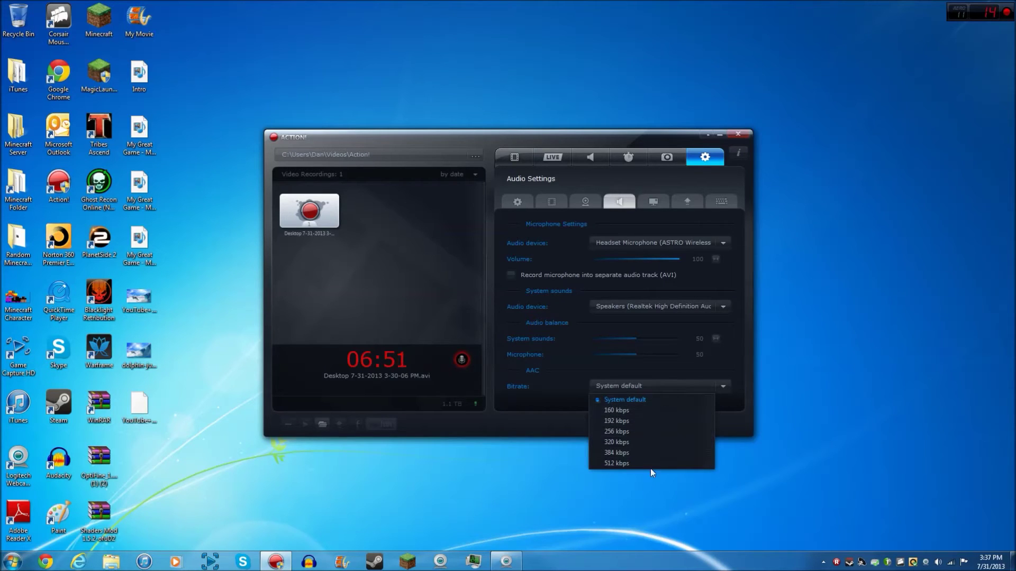
left_click(656, 399)
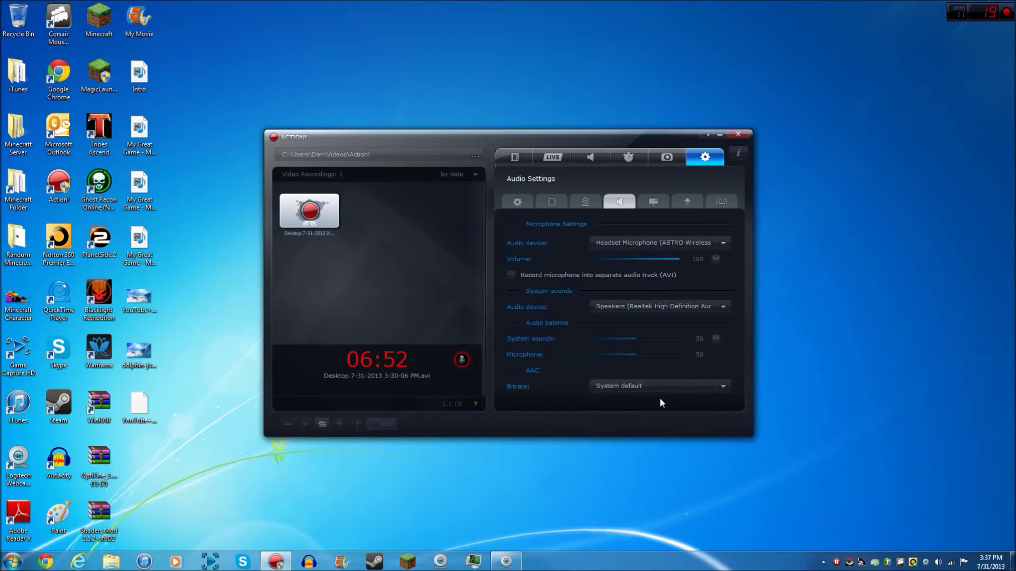
left_click(671, 388)
left_click(671, 388)
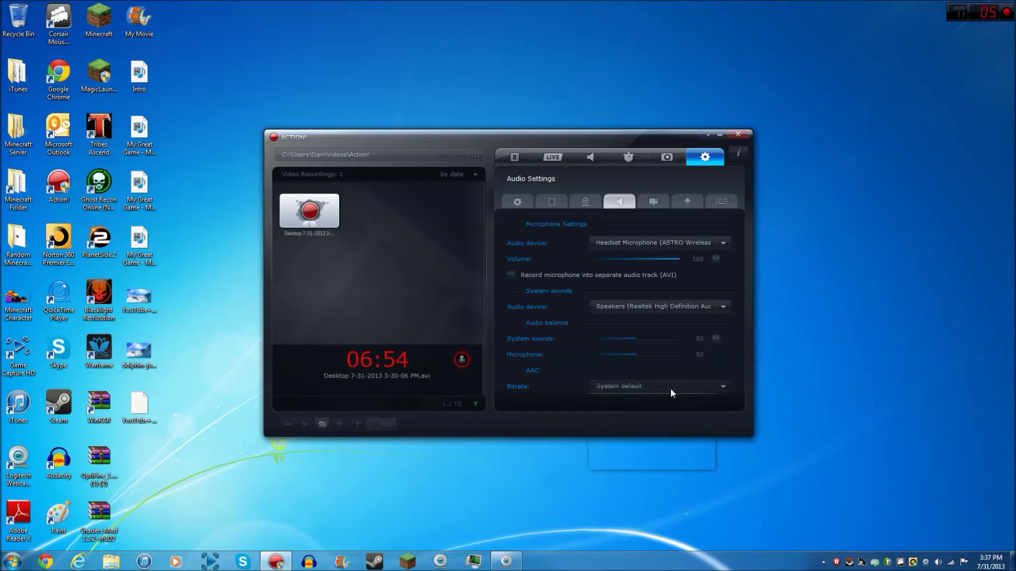
left_click(671, 388)
left_click(672, 400)
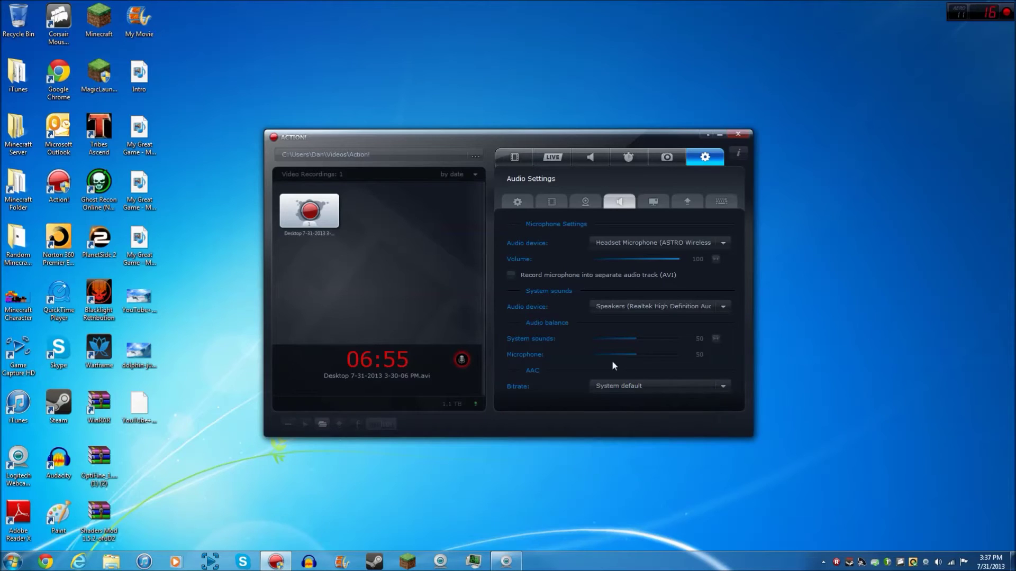
left_click(654, 207)
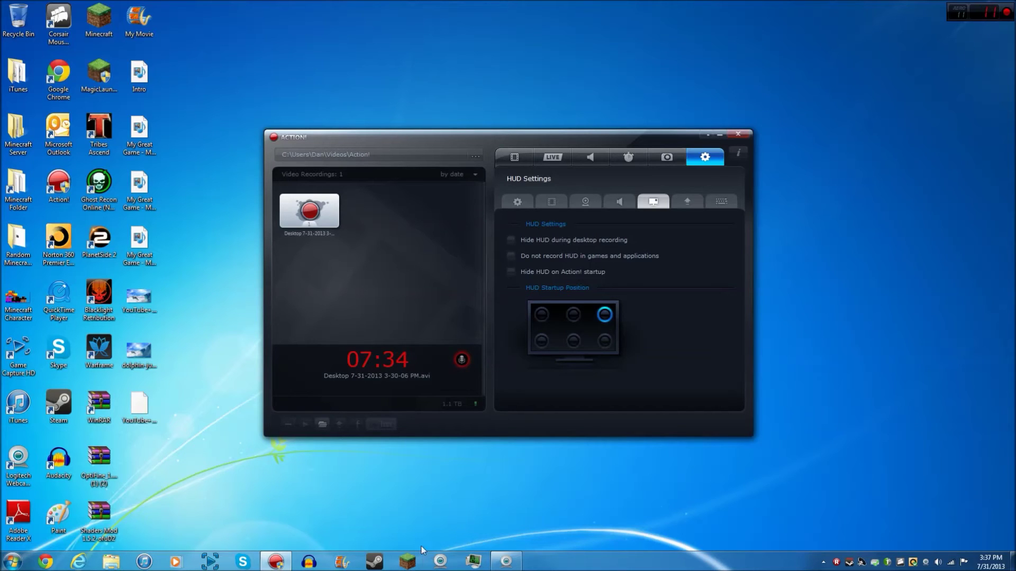
Step: Briefly restore and hide Task Manager, then move the HUD startup position to top-left
left_click(474, 561)
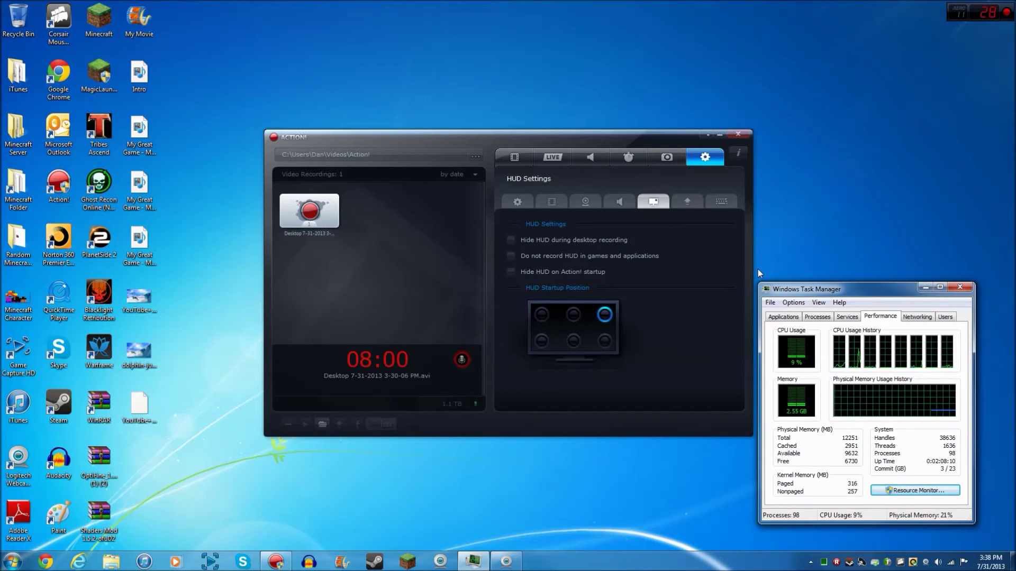
left_click(925, 288)
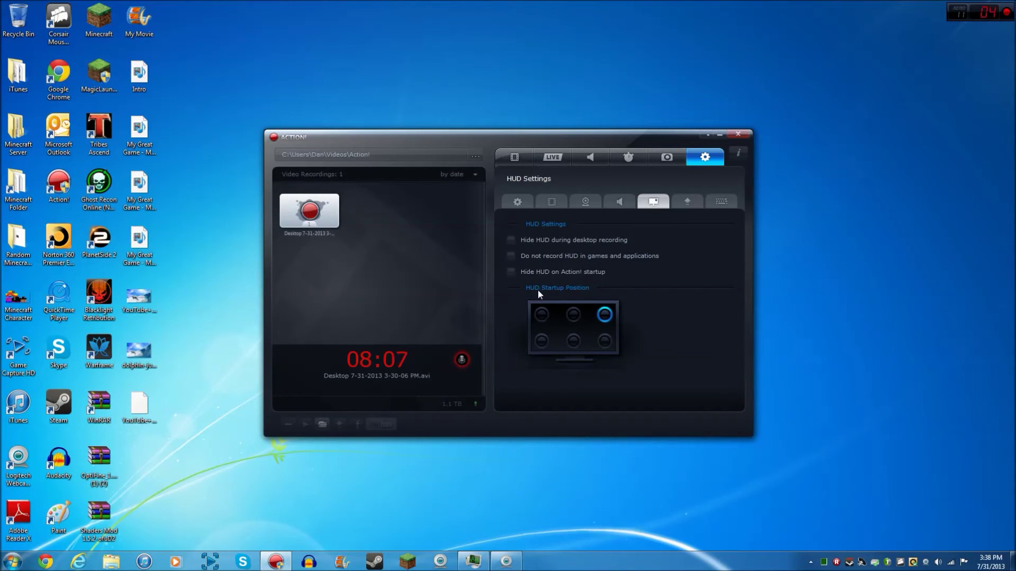
left_click(543, 316)
Step: Return the HUD startup position to top-right and bring up the Export settings
left_click(605, 342)
left_click(605, 315)
left_click(687, 203)
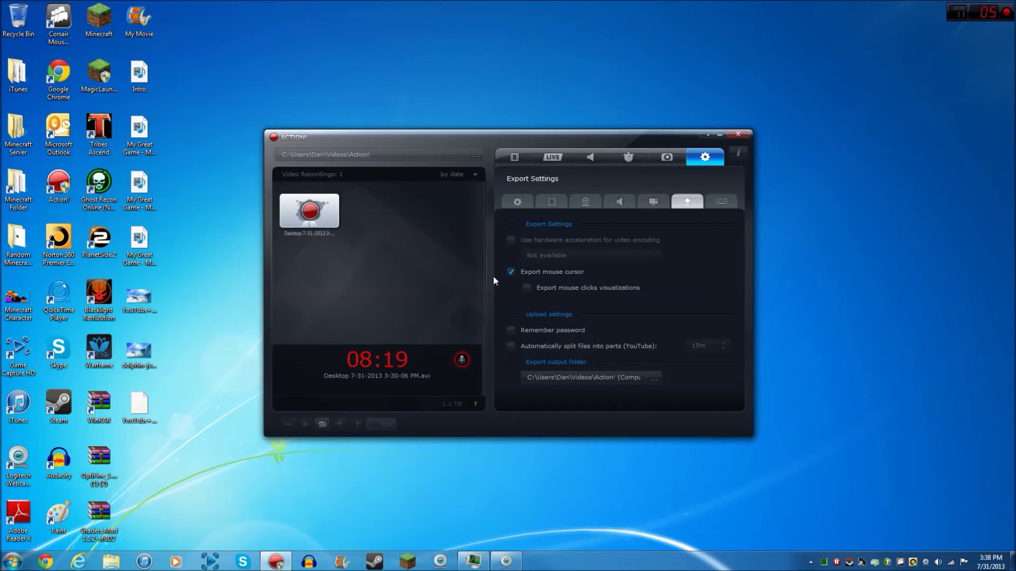
Step: Glance at the Video Recording tab, then go back to the Export settings page
left_click(527, 157)
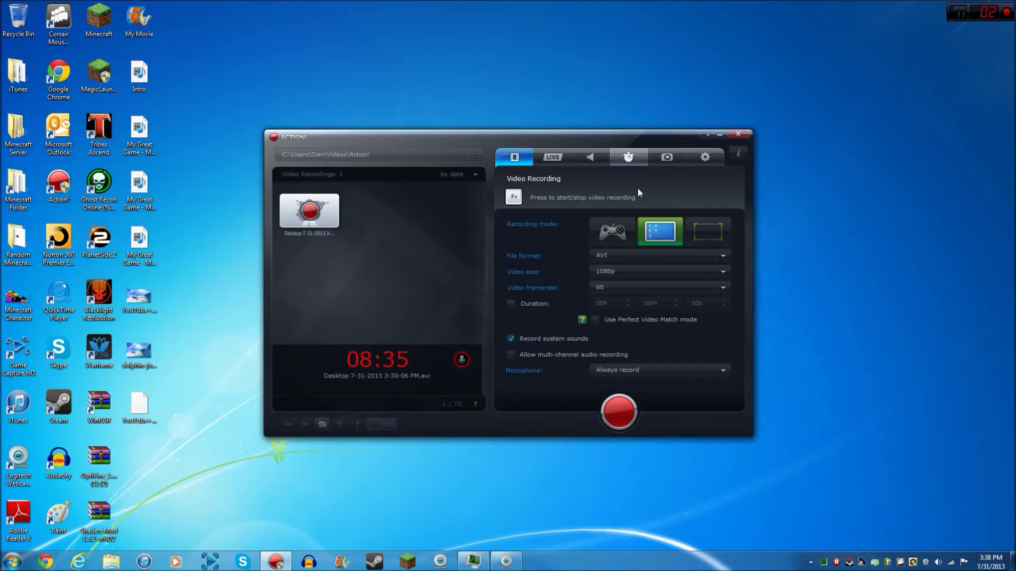
left_click(709, 155)
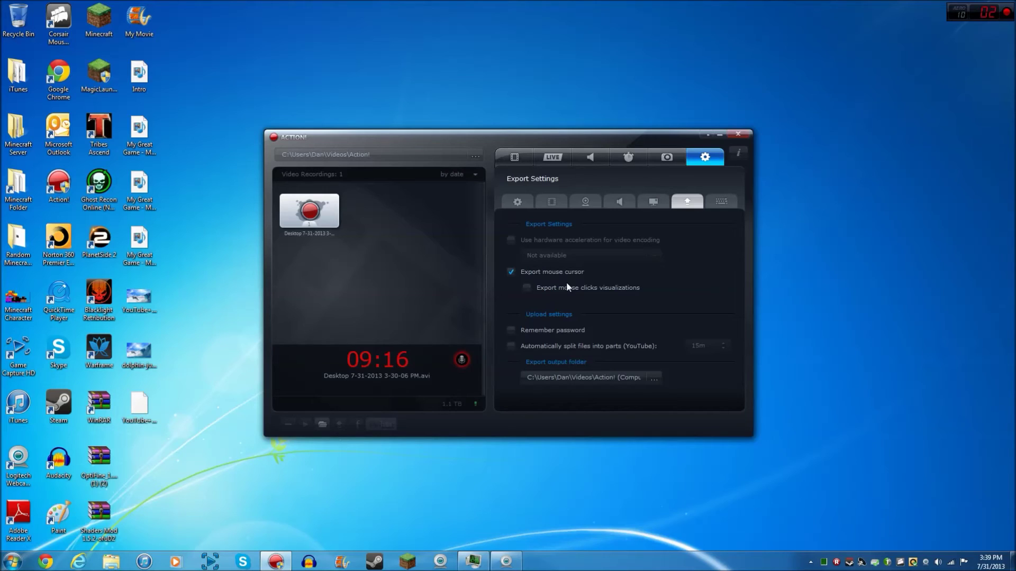
Step: Page through the hotkey assignments and back to the first set
left_click(726, 200)
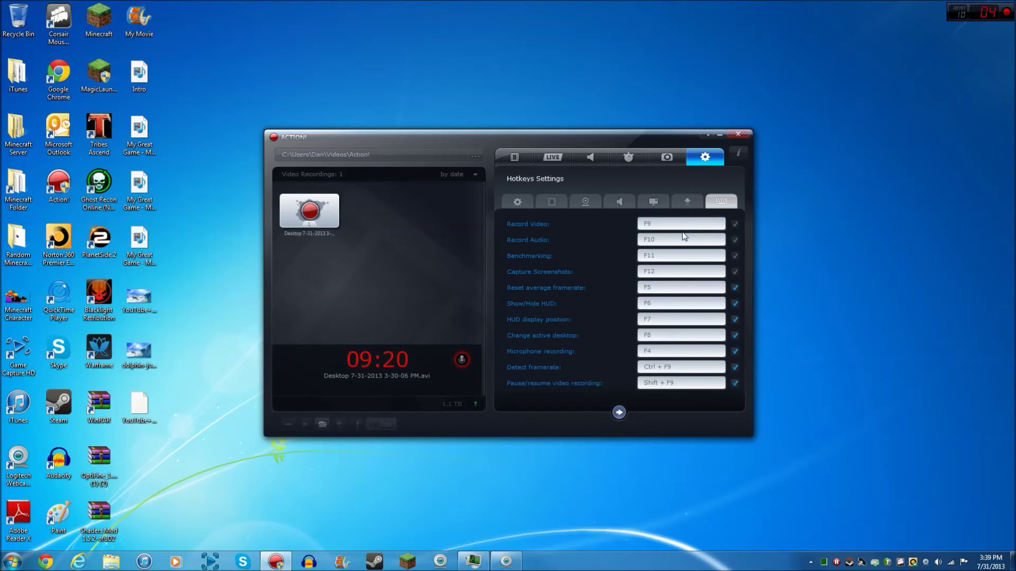
left_click(621, 413)
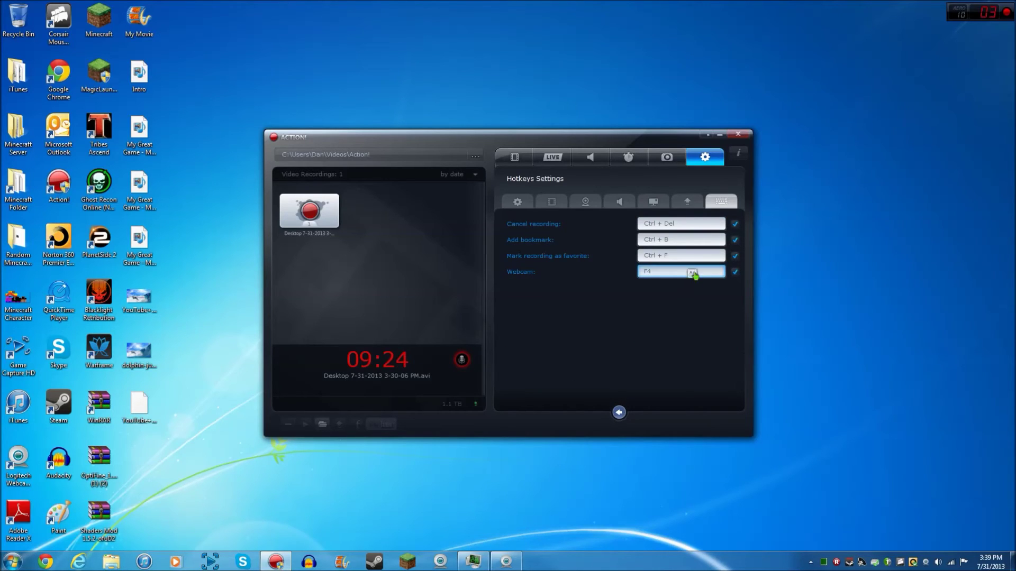
left_click(618, 414)
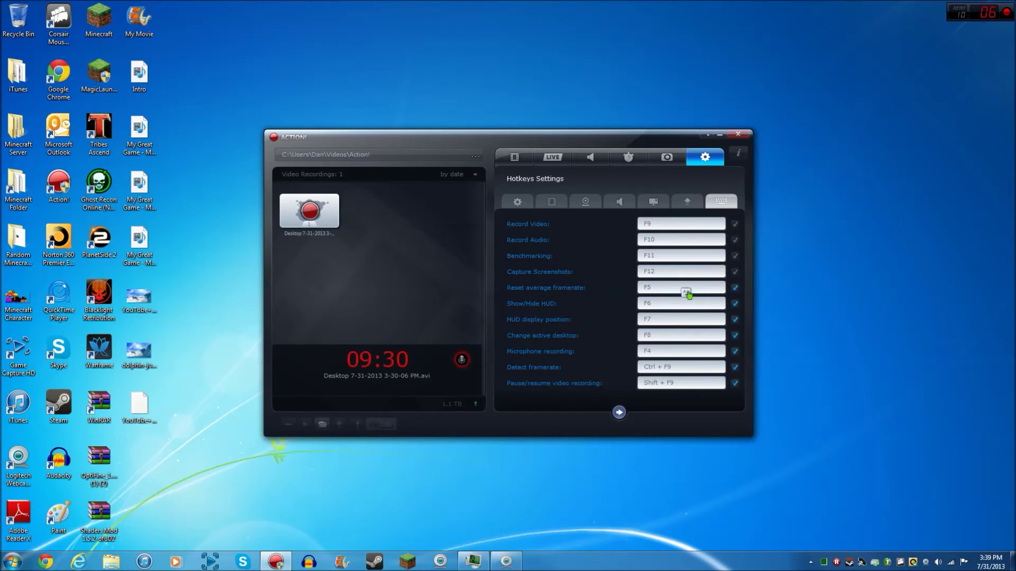
Step: Look over the LIVE, Benchmark, Screenshots and Video Recording pages, then minimize Action!
left_click(558, 160)
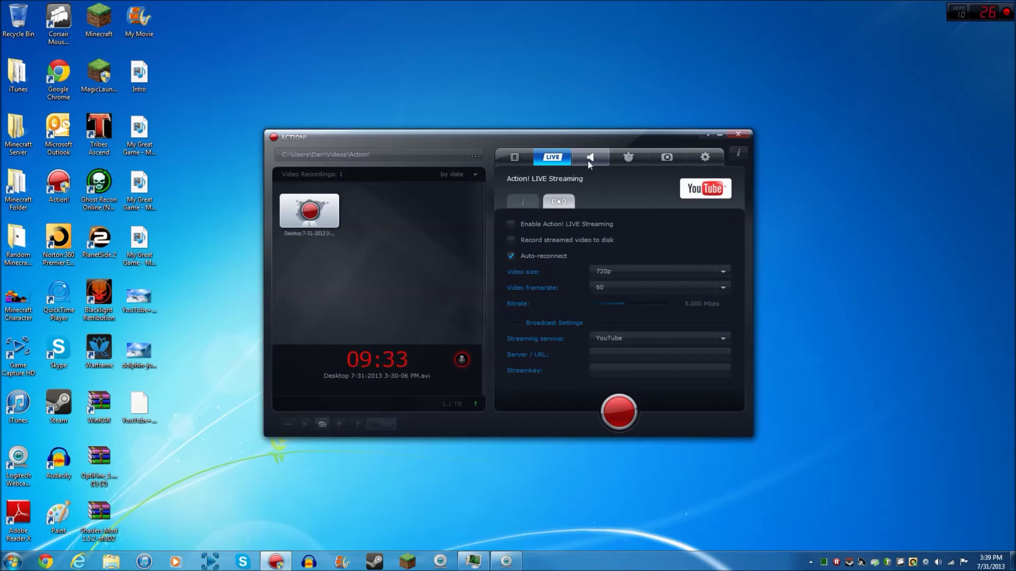
left_click(628, 157)
left_click(667, 157)
left_click(705, 157)
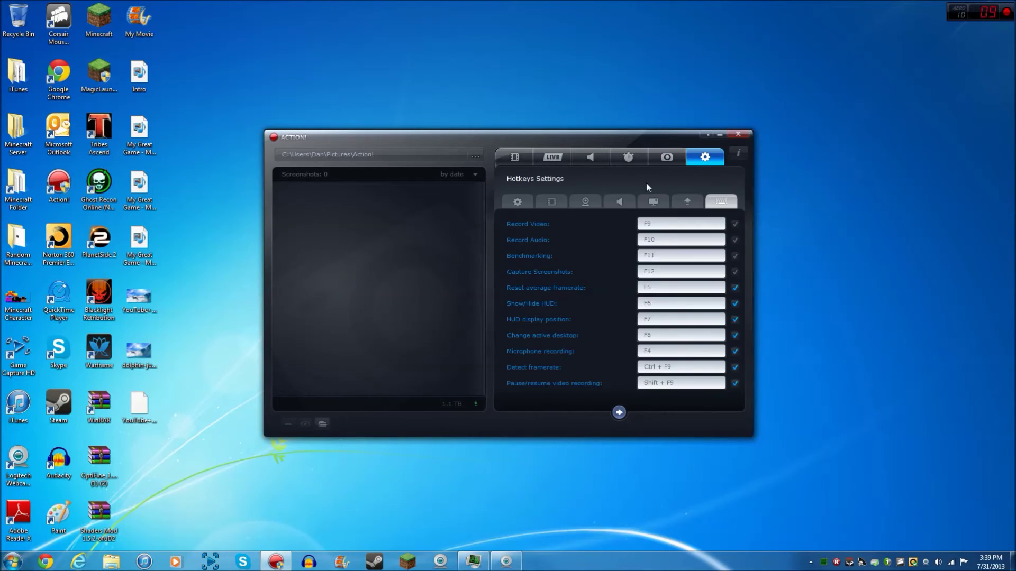
left_click(517, 201)
left_click(513, 157)
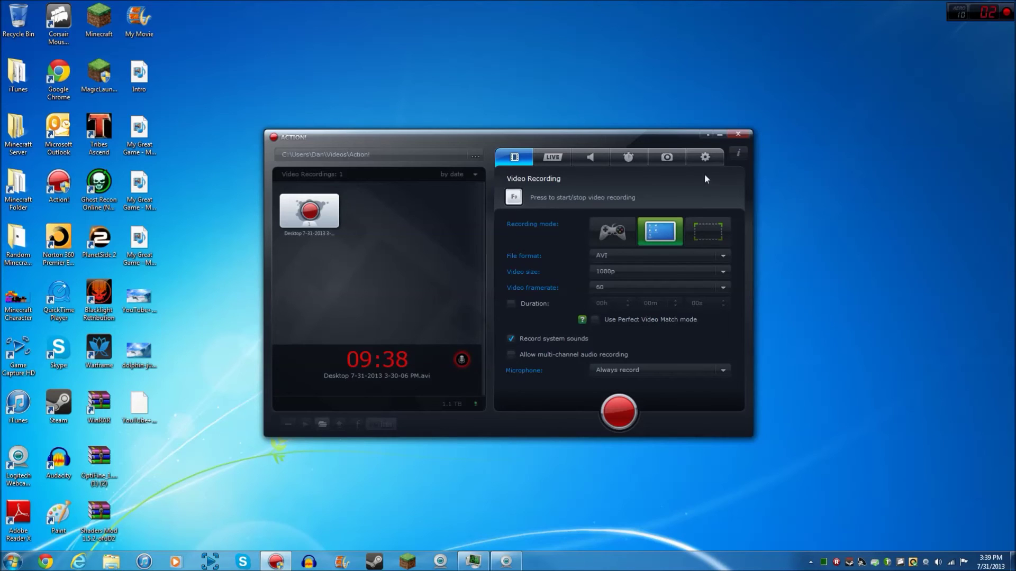
left_click(720, 134)
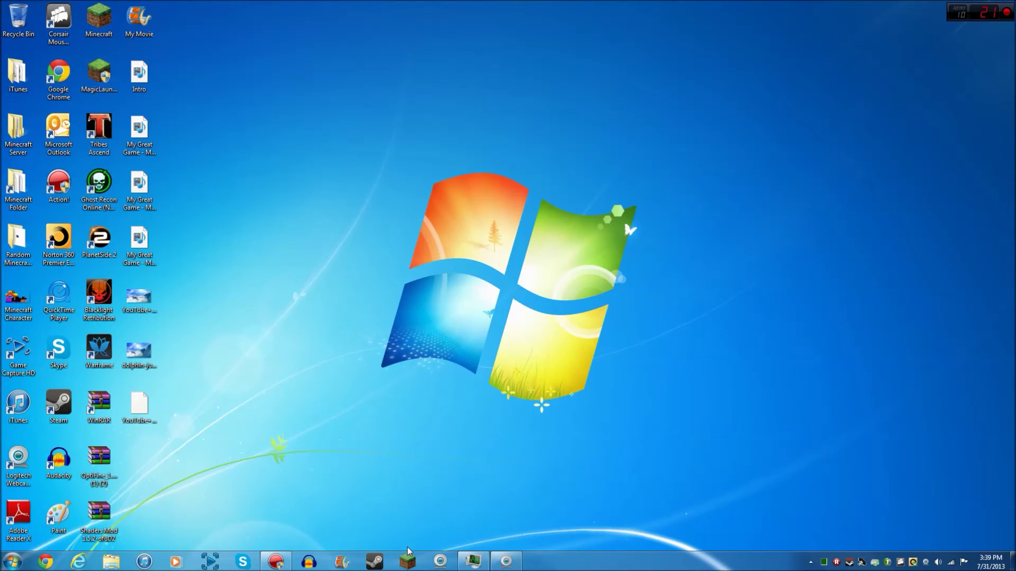
Step: Run the Minecraft launcher, open Task Manager, and arrange both windows side by side
left_click(408, 561)
left_click(528, 290)
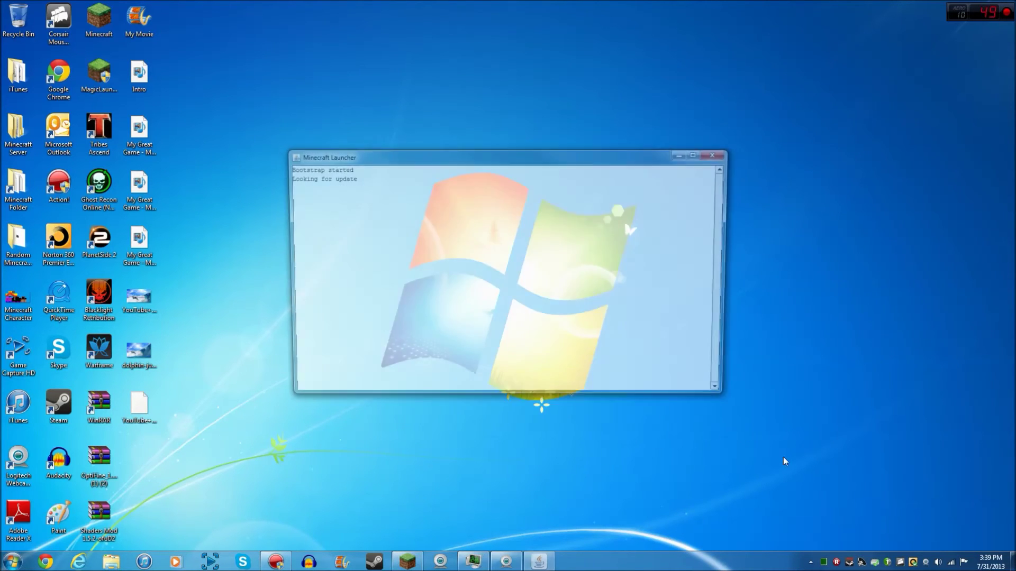
key("ctrl+shift+Escape")
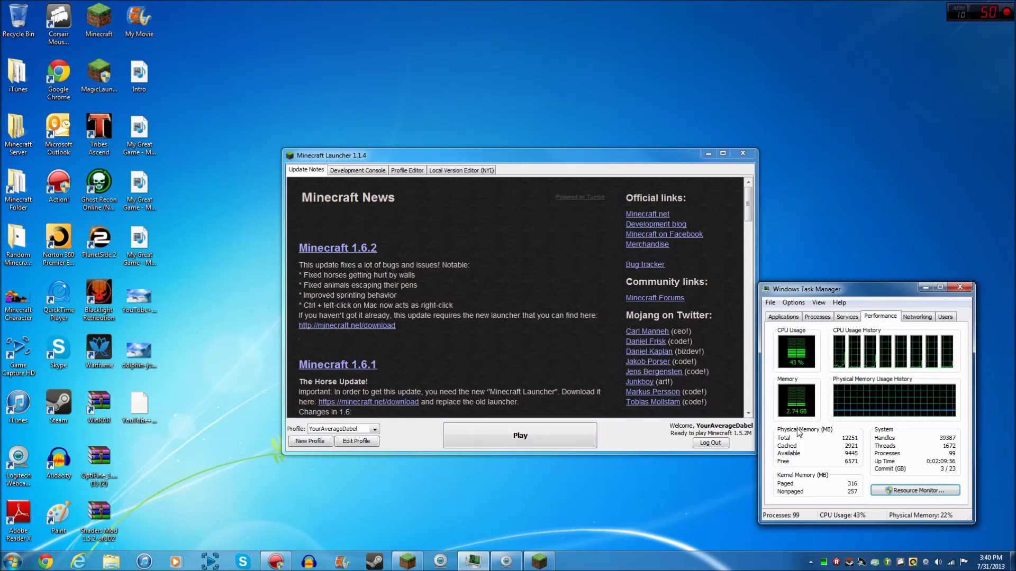
left_click_drag(888, 289, 904, 279)
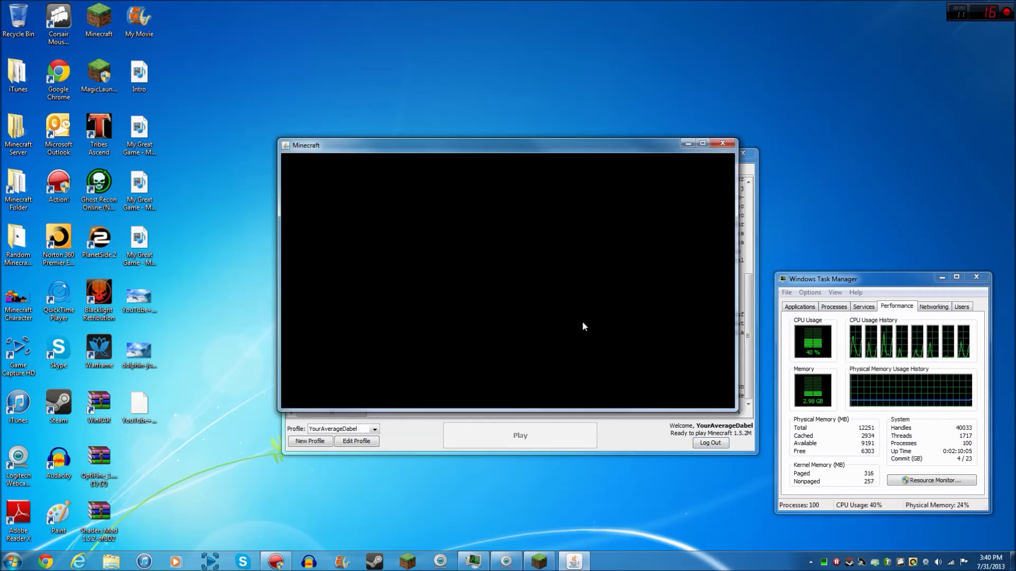
left_click_drag(551, 143, 476, 147)
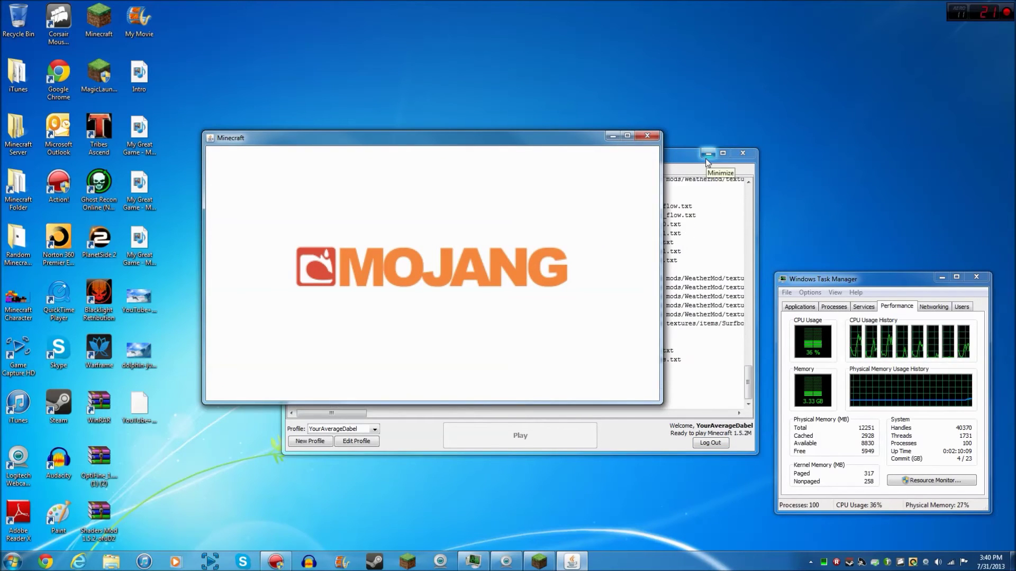
Step: Load the Tornado Ally singleplayer world, then pause the game
left_click(708, 154)
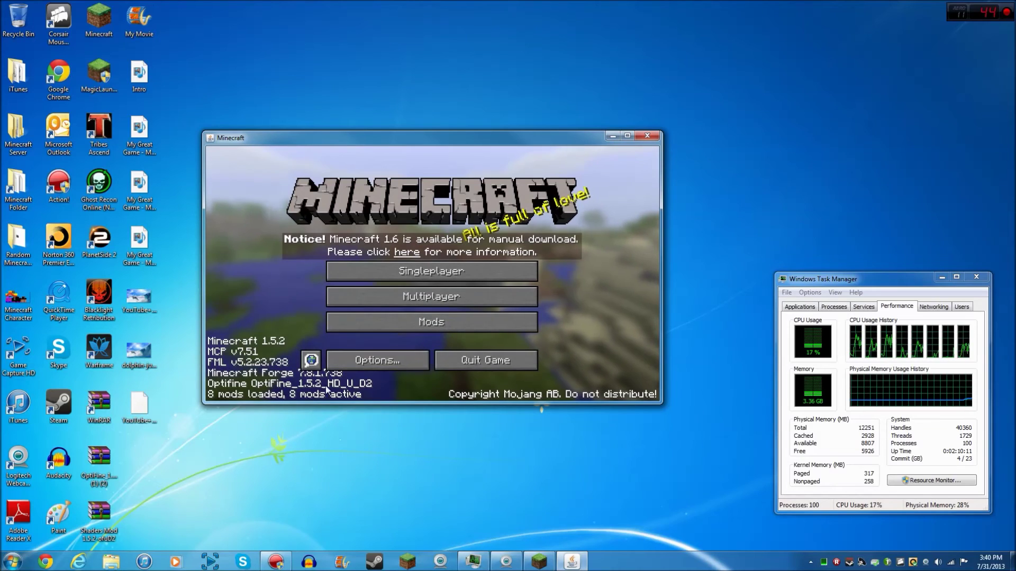
left_click(415, 279)
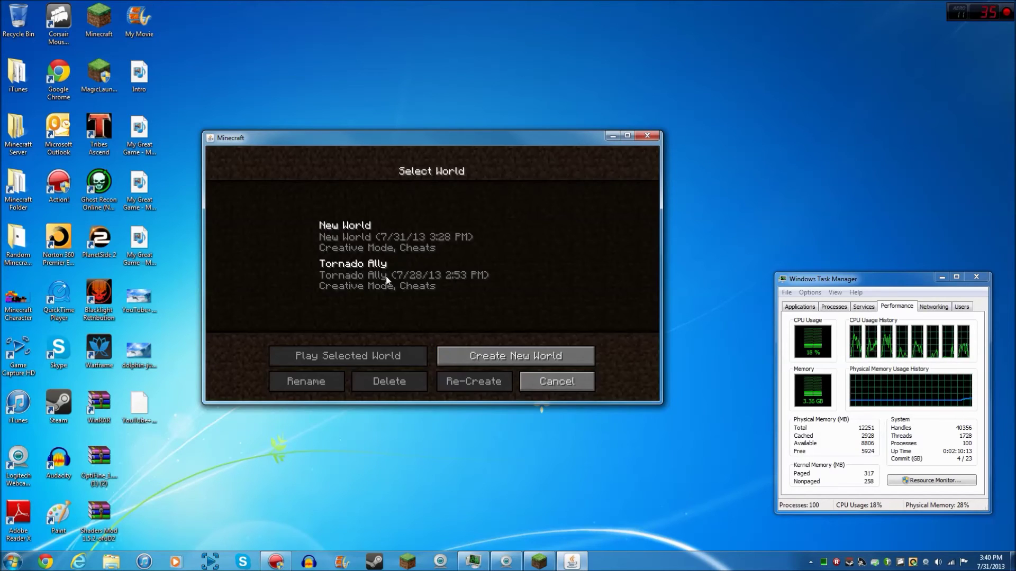
left_click(385, 331)
left_click(384, 356)
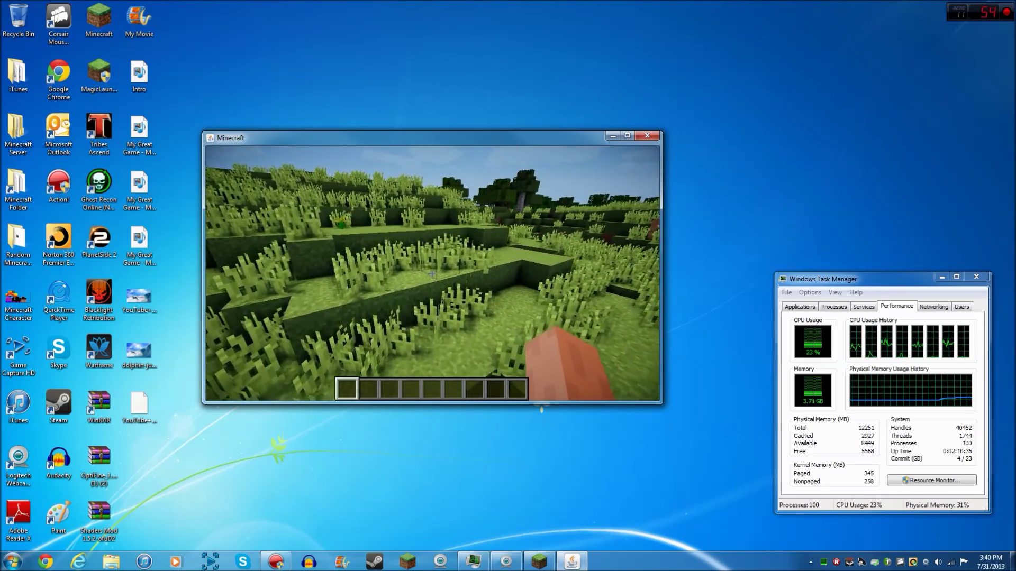
key("Escape")
Step: Go to Options, Video Settings, Other and switch Fullscreen off
left_click(405, 304)
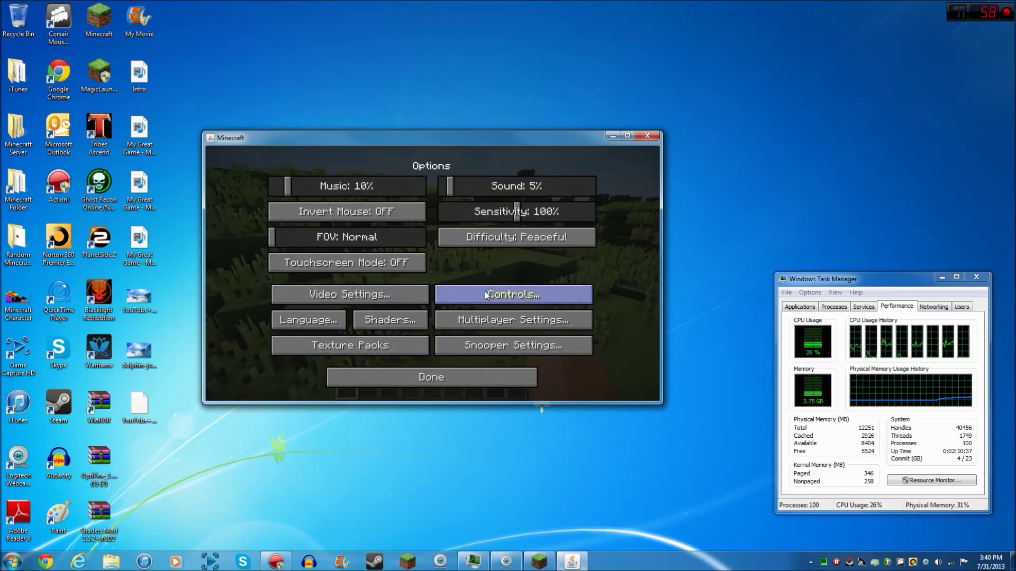
left_click(370, 297)
left_click(509, 364)
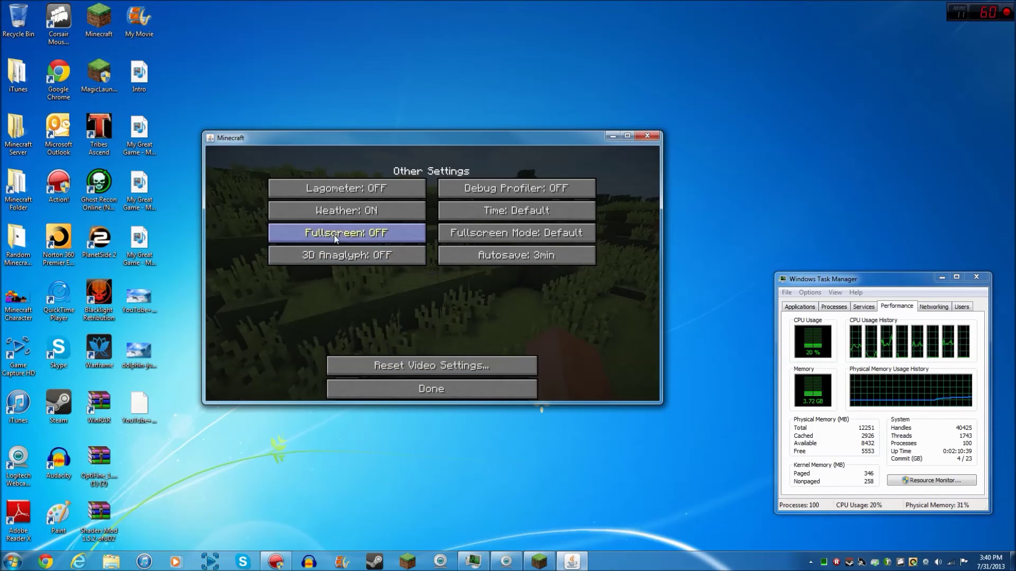
left_click(354, 242)
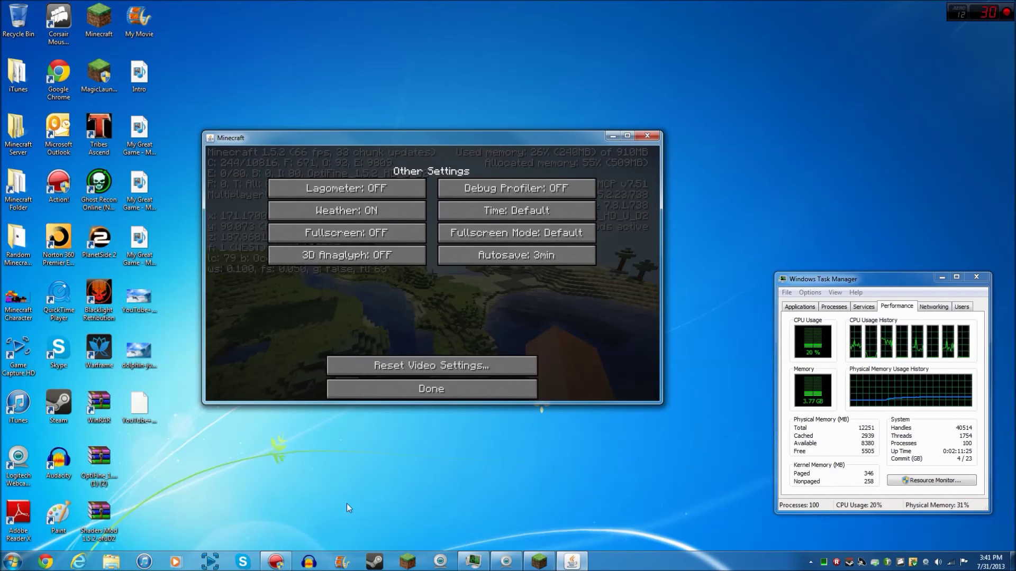
Step: Resume play and fly west over the river, then south-west toward the wooden pillars
key("Escape")
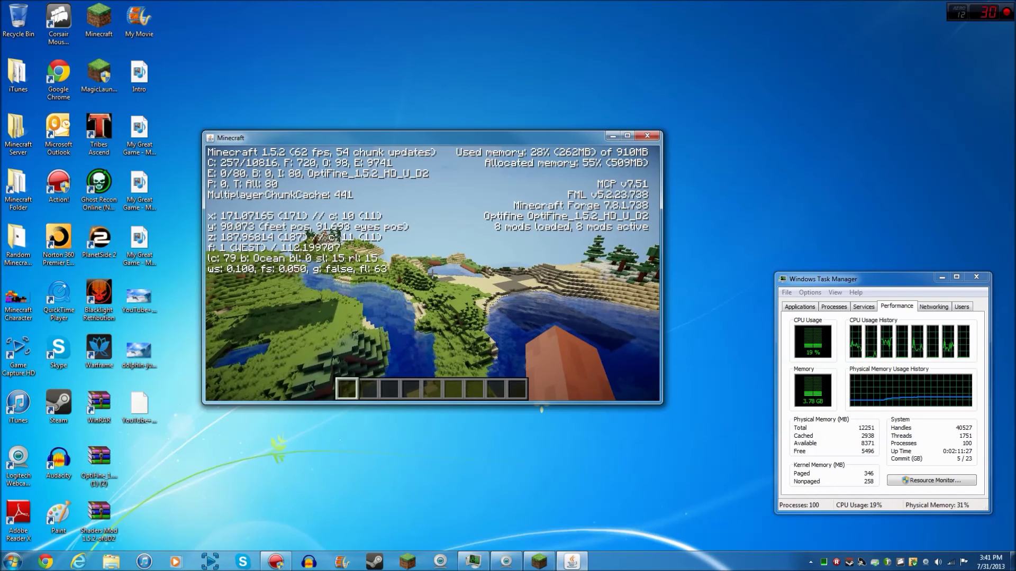
key("w")
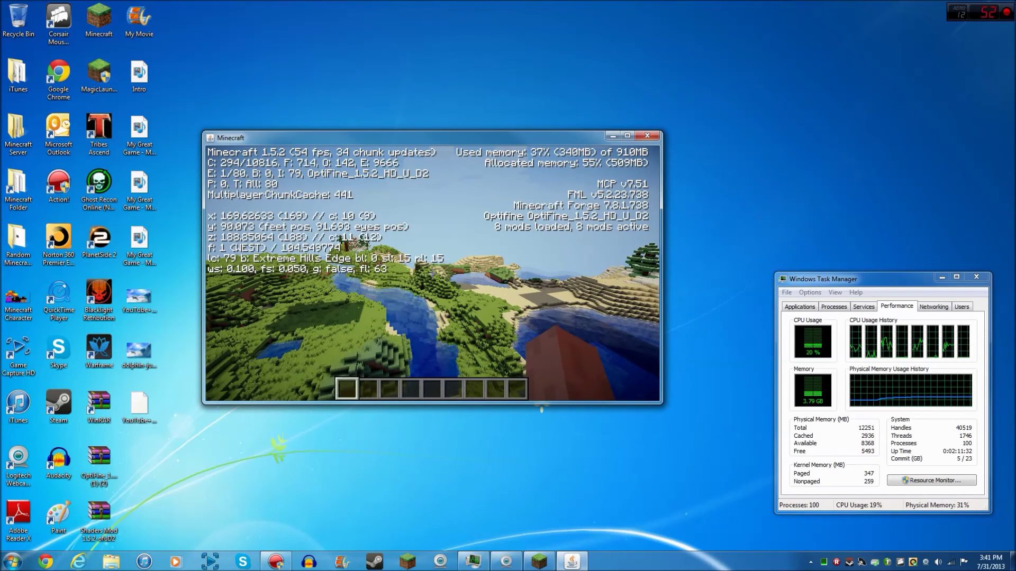
key("w")
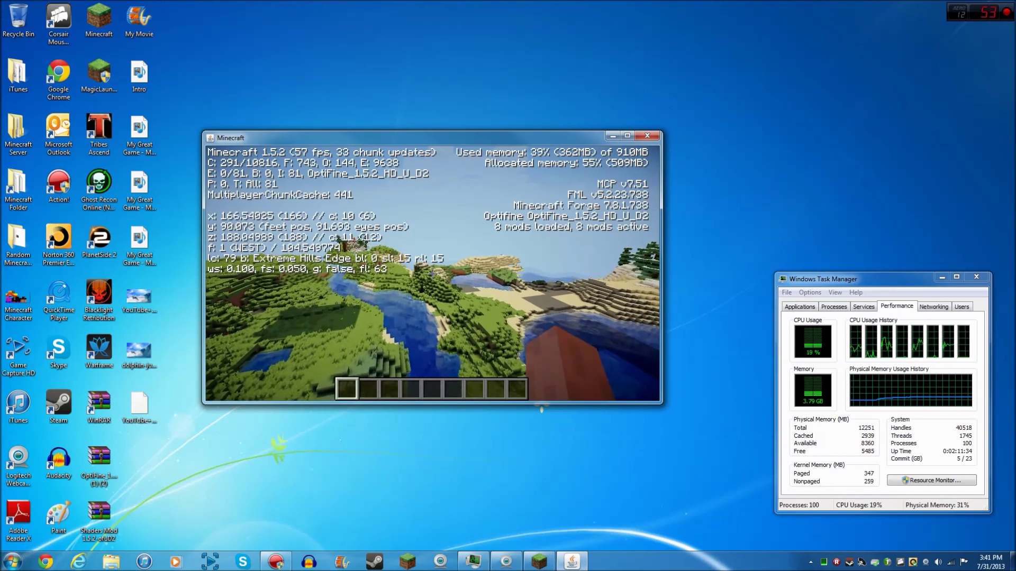
key("w")
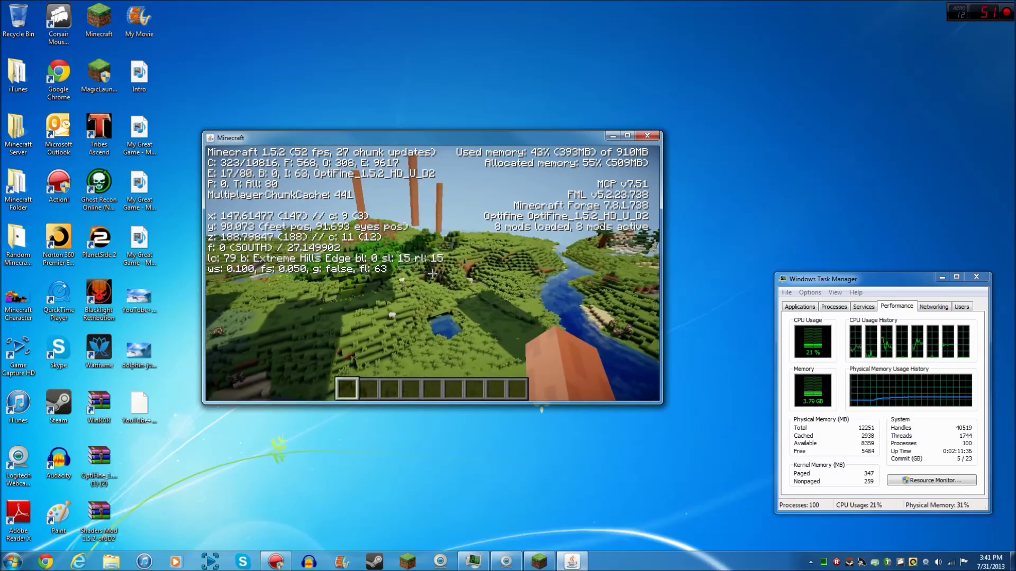
key("w")
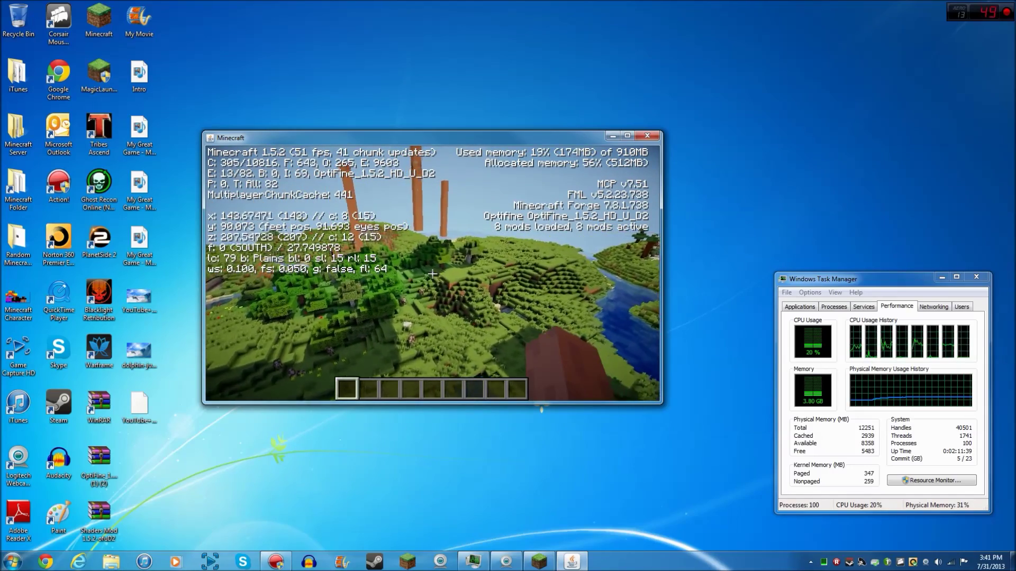
key("w")
key("a")
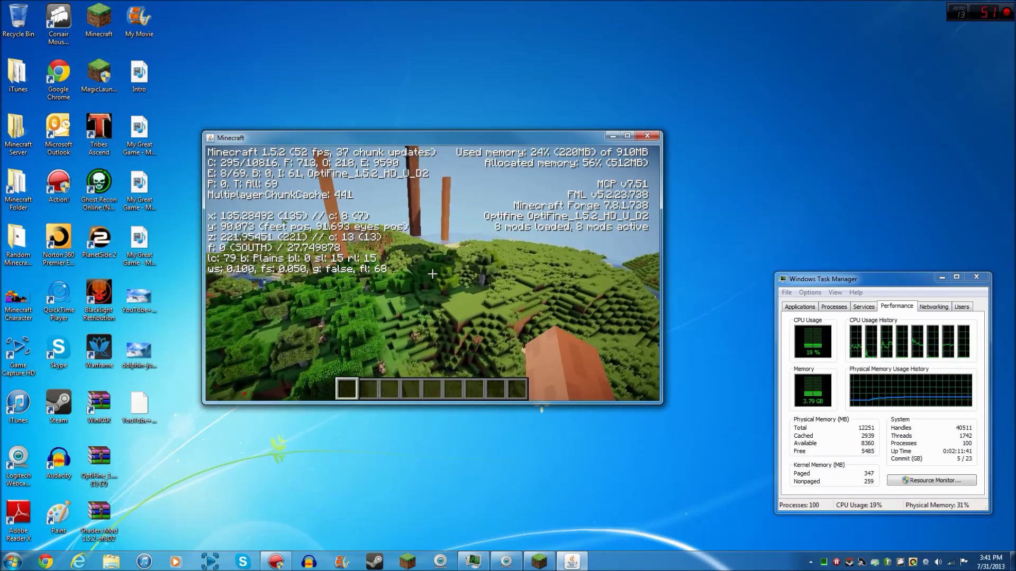
Step: Drift near the pillars, then pause and close the Minecraft window
key("s")
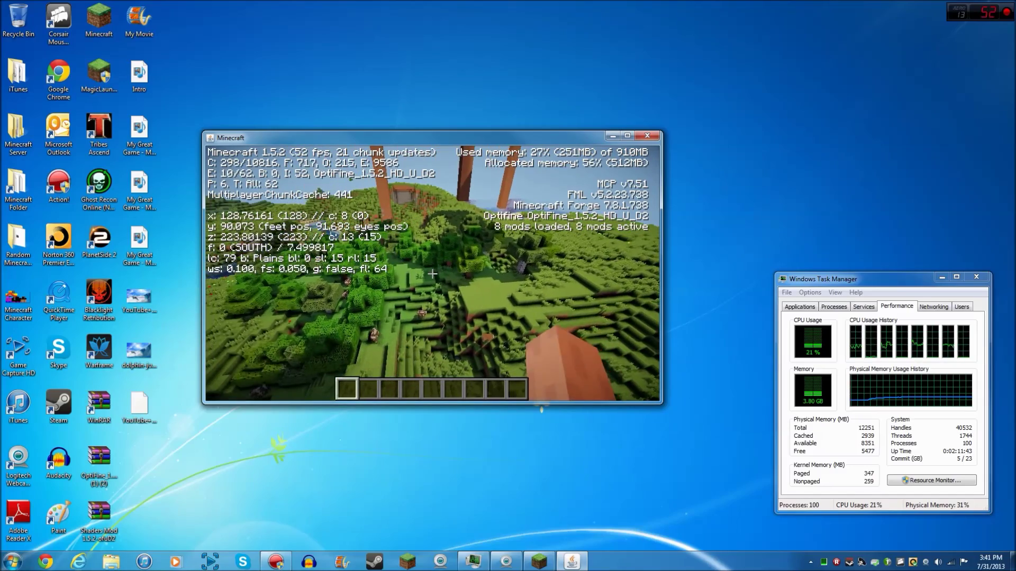
mouse_move(433, 273)
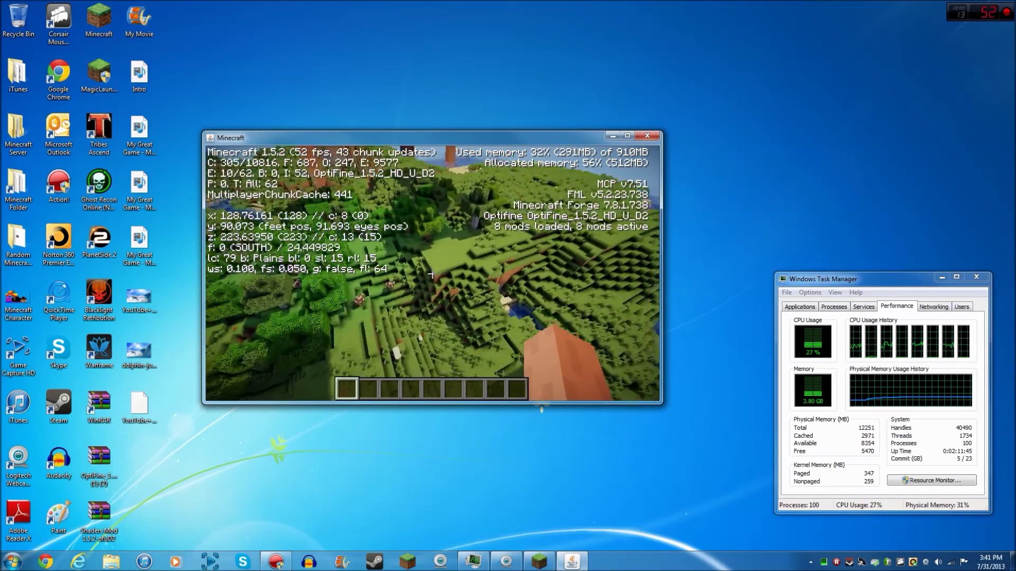
key("w")
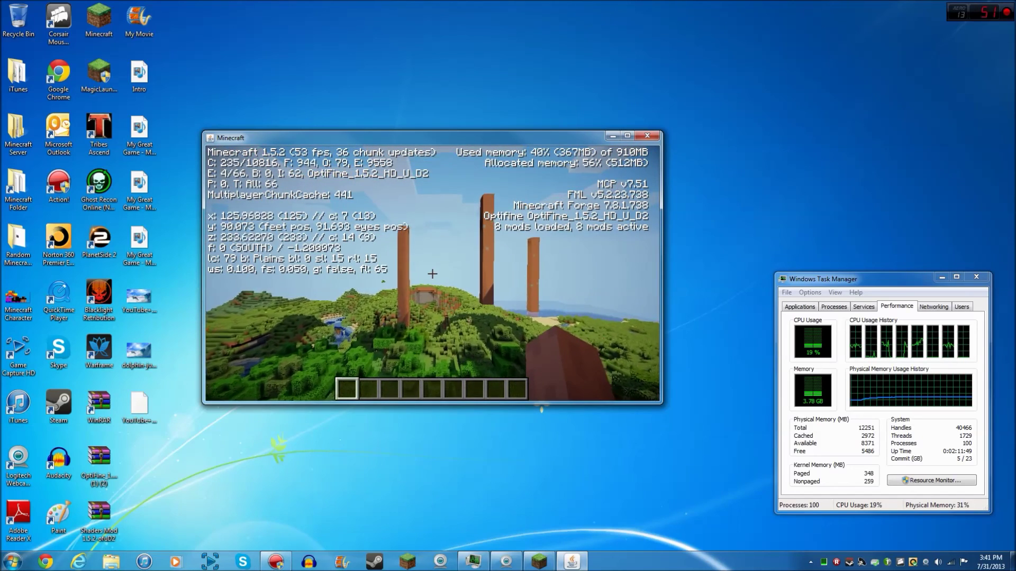
key("Escape")
left_click(647, 137)
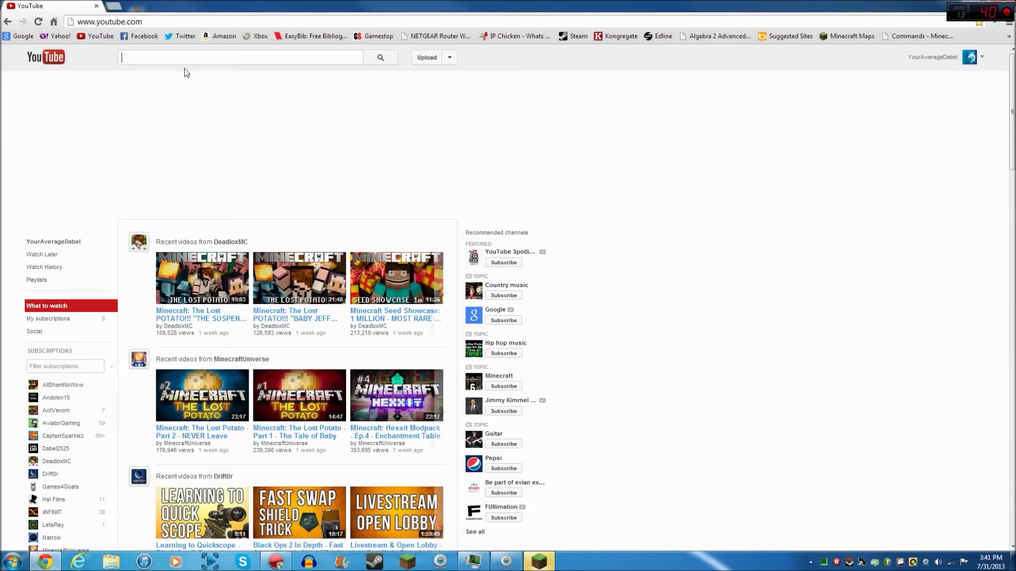
Step: View your own YouTube channel's uploads, then restore Chrome to a smaller window
left_click(70, 242)
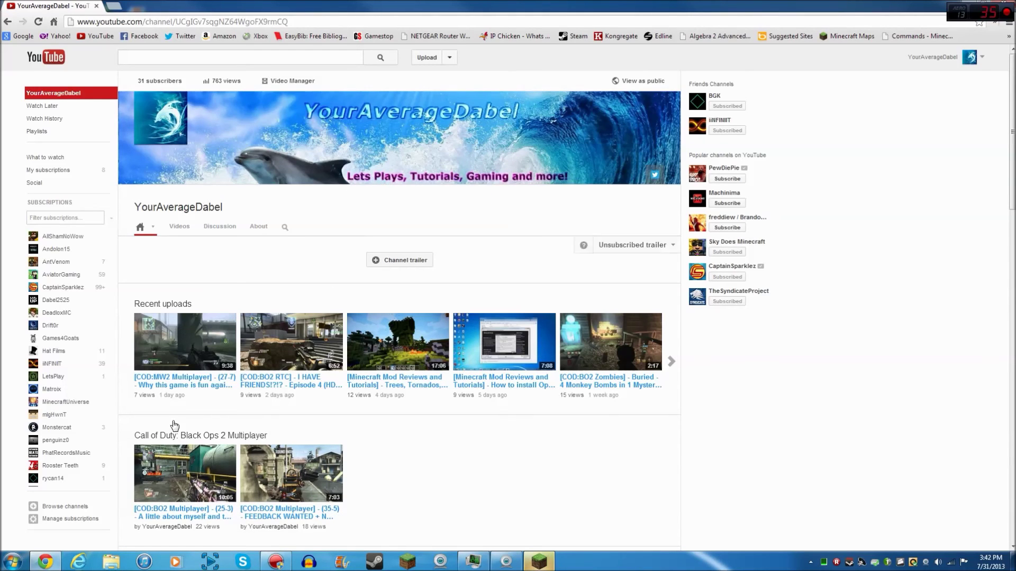
scroll(376, 391, "down", 7)
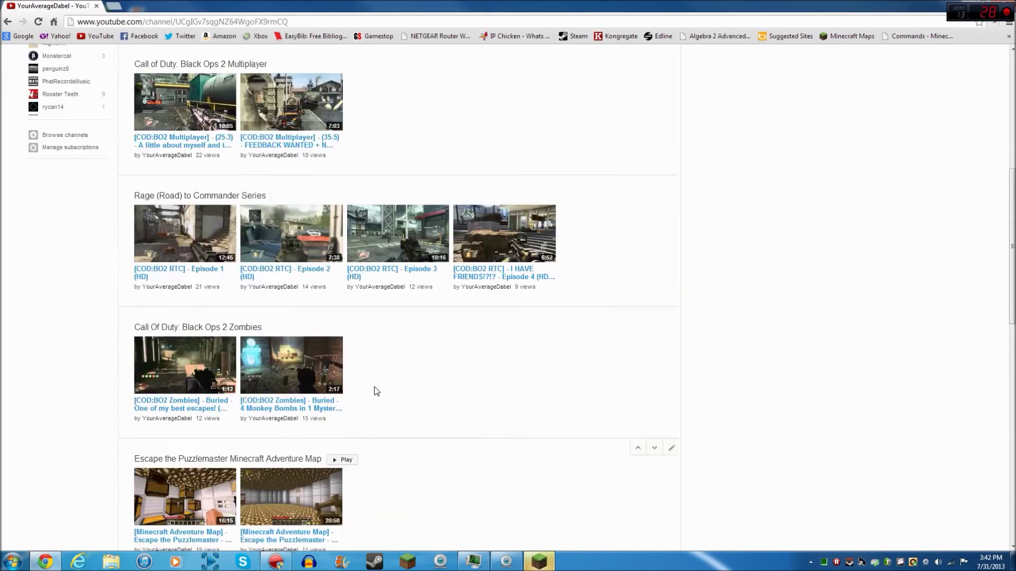
scroll(376, 392, "up", 7)
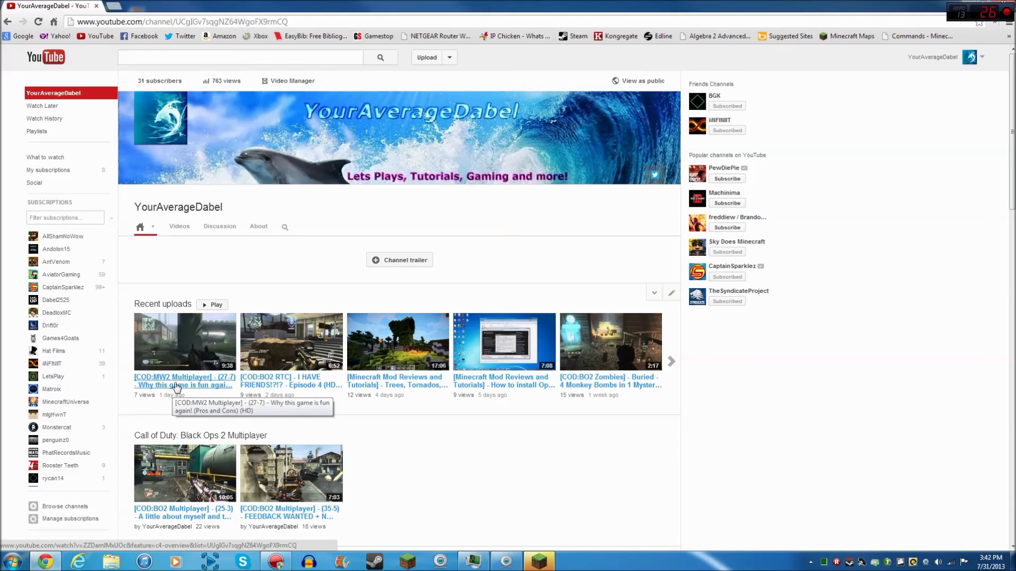
left_click_drag(814, 8, 739, 26)
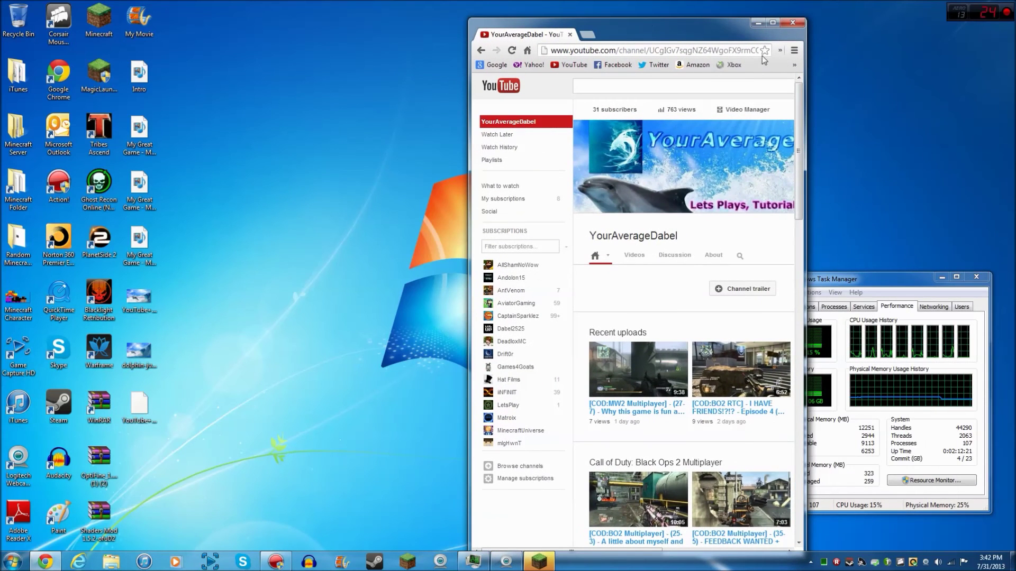
Step: Widen the Chrome window and load mirillis.com by typing 'mir' in the address bar
left_click_drag(803, 88, 1011, 89)
left_click_drag(882, 34, 707, 20)
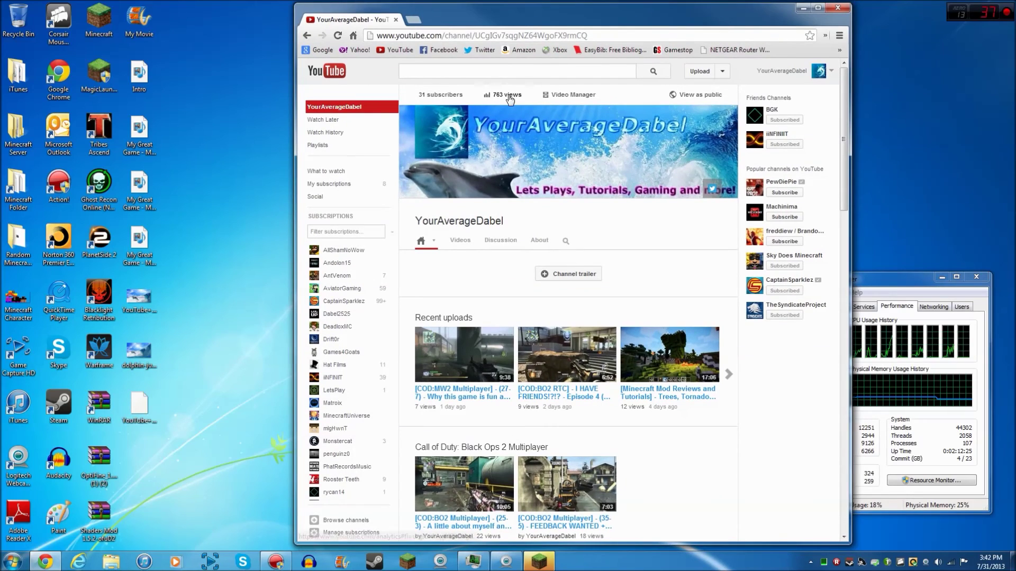
left_click(467, 32)
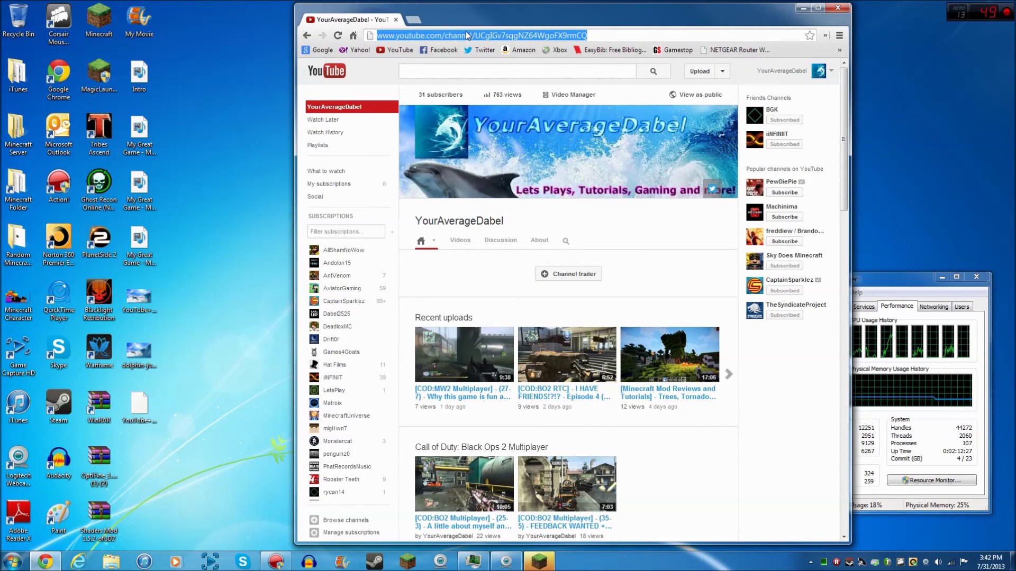
type("mir")
key("Return")
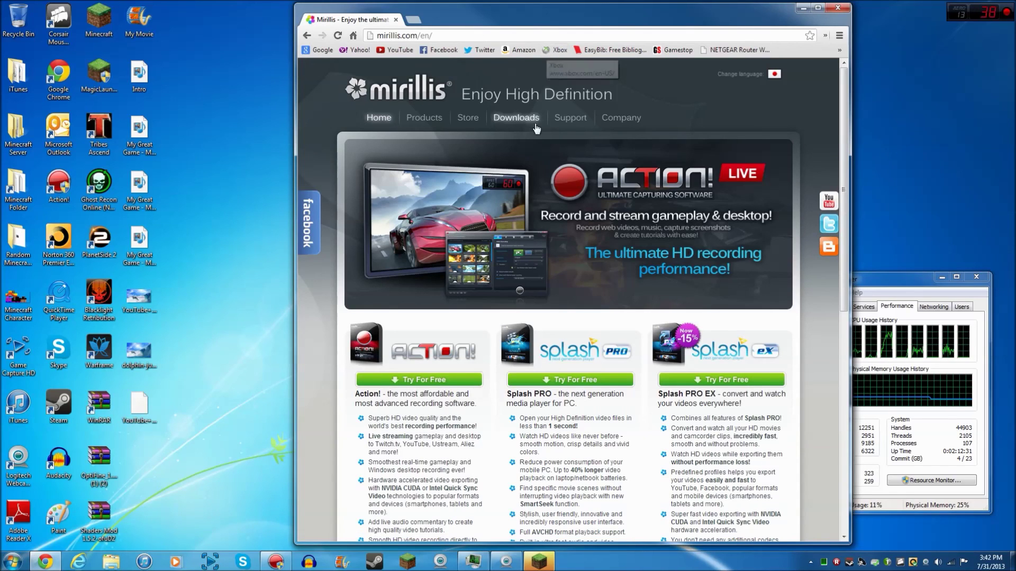
mouse_move(455, 130)
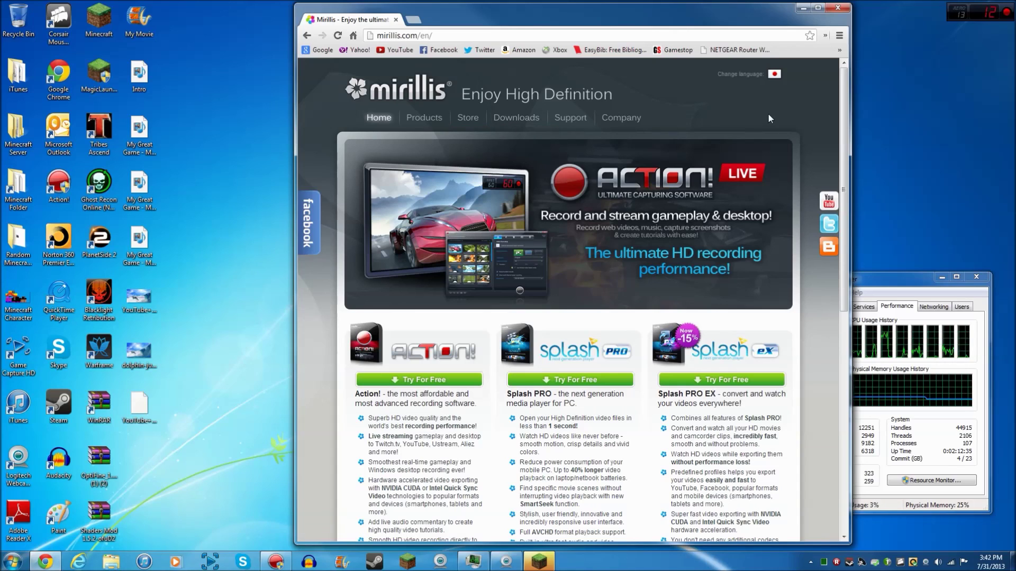
Step: Open the Mirillis Online Store and scroll through its price list
left_click(468, 135)
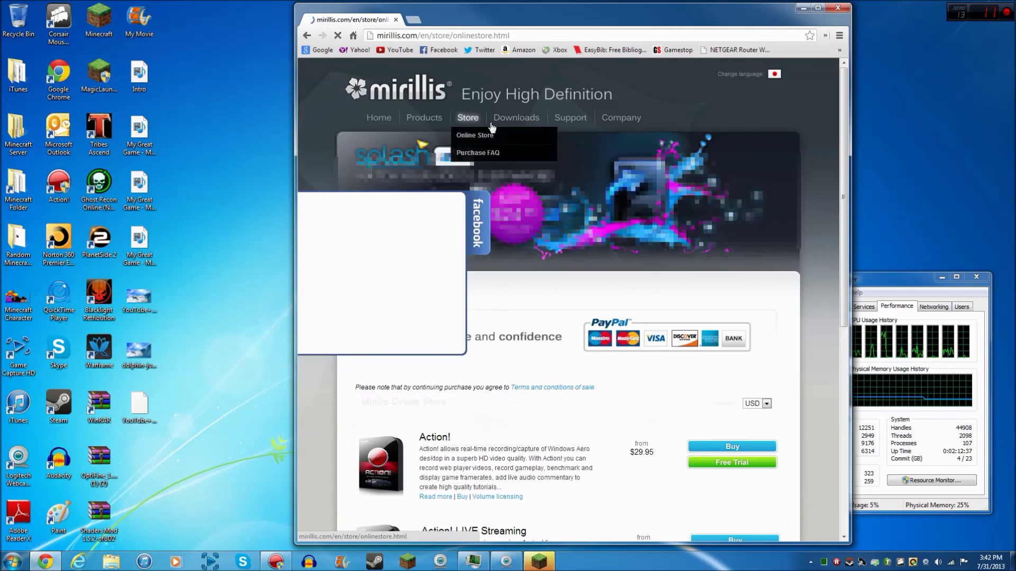
scroll(534, 228, "down", 3)
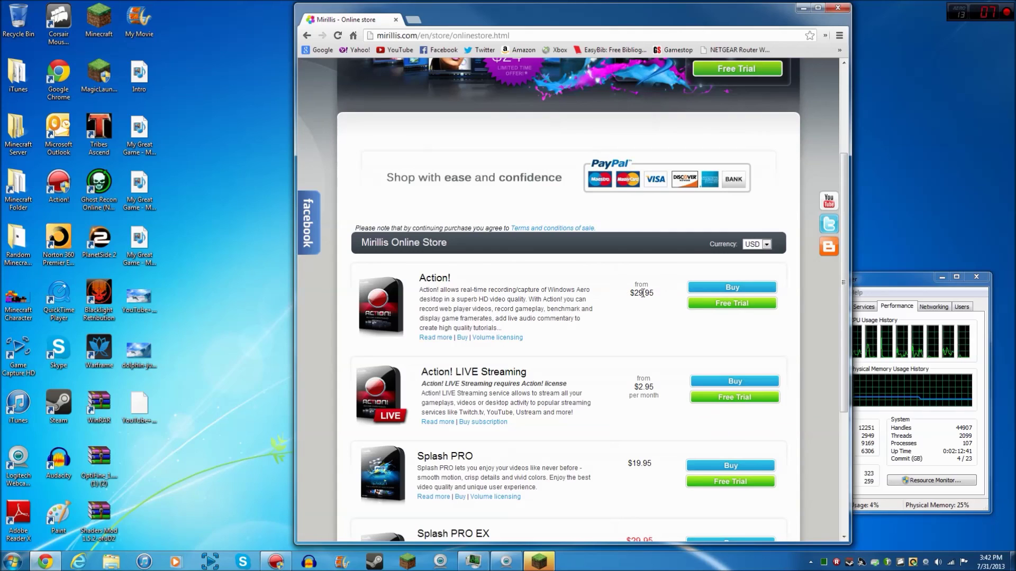
scroll(643, 293, "down", 1)
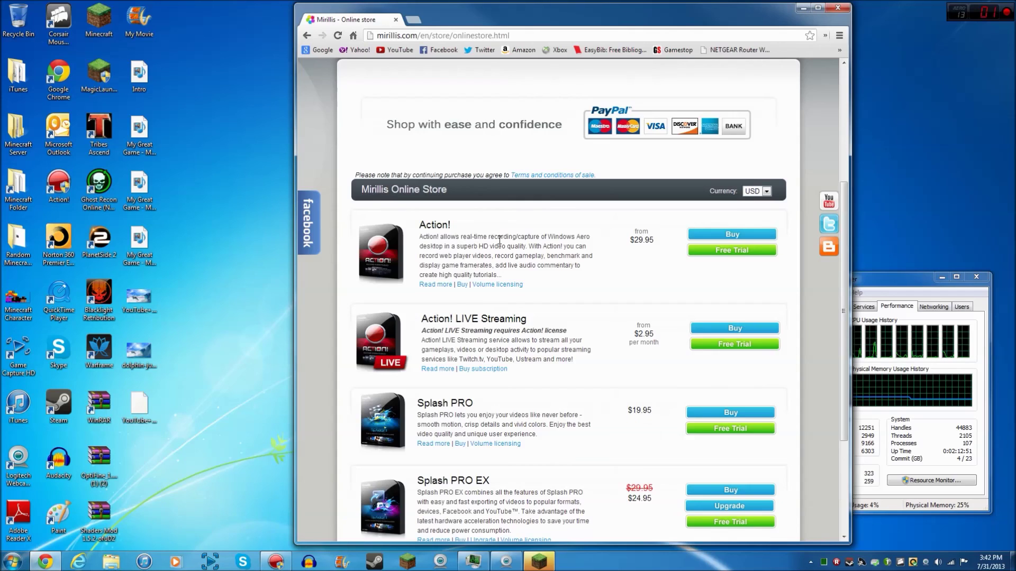
scroll(500, 240, "up", 2)
scroll(508, 240, "down", 1)
scroll(508, 240, "up", 2)
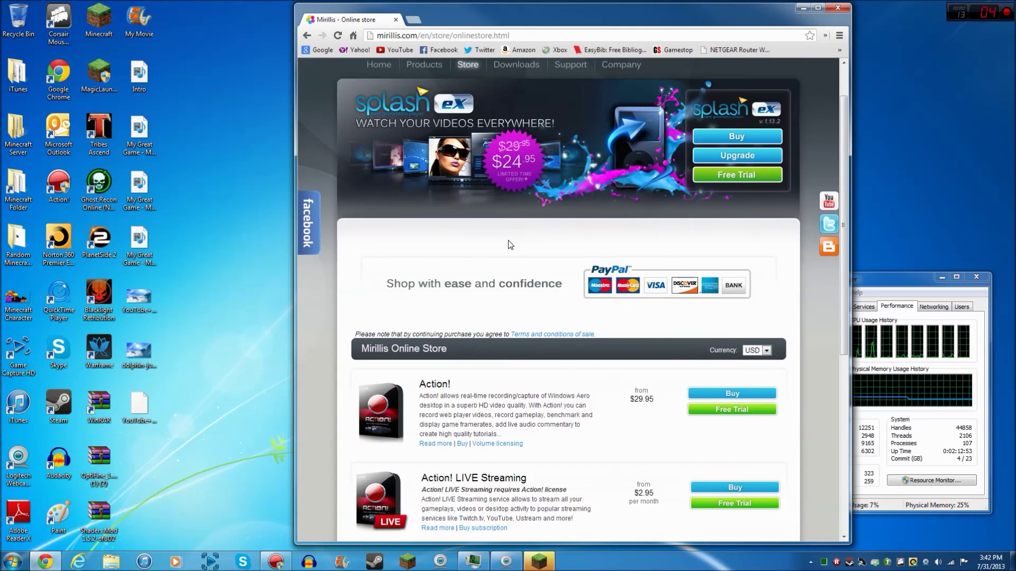
scroll(510, 244, "down", 2)
scroll(510, 244, "up", 2)
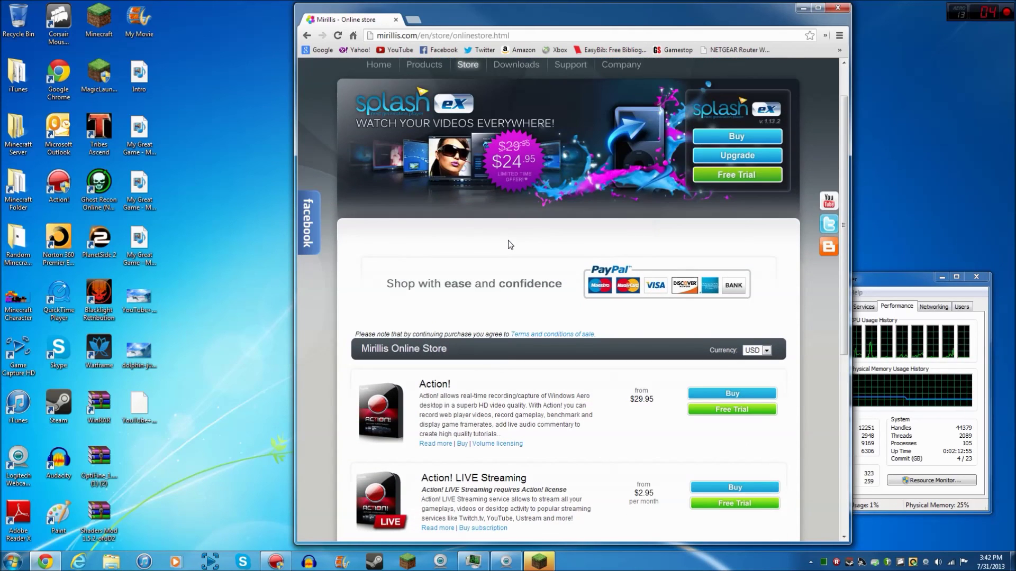
scroll(509, 245, "down", 3)
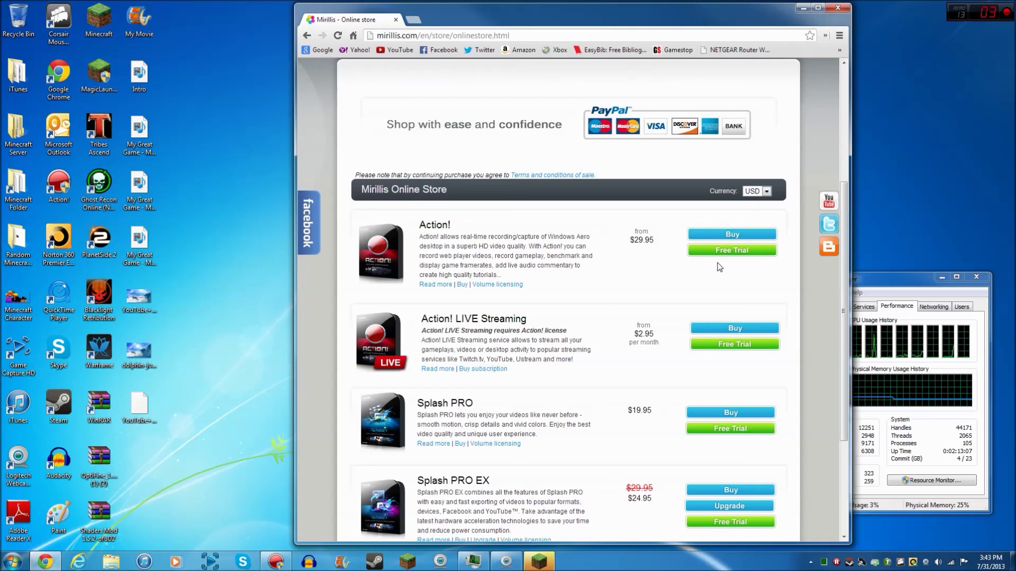
Step: Close the Minecraft Launcher and the Chrome browser
left_click(540, 562)
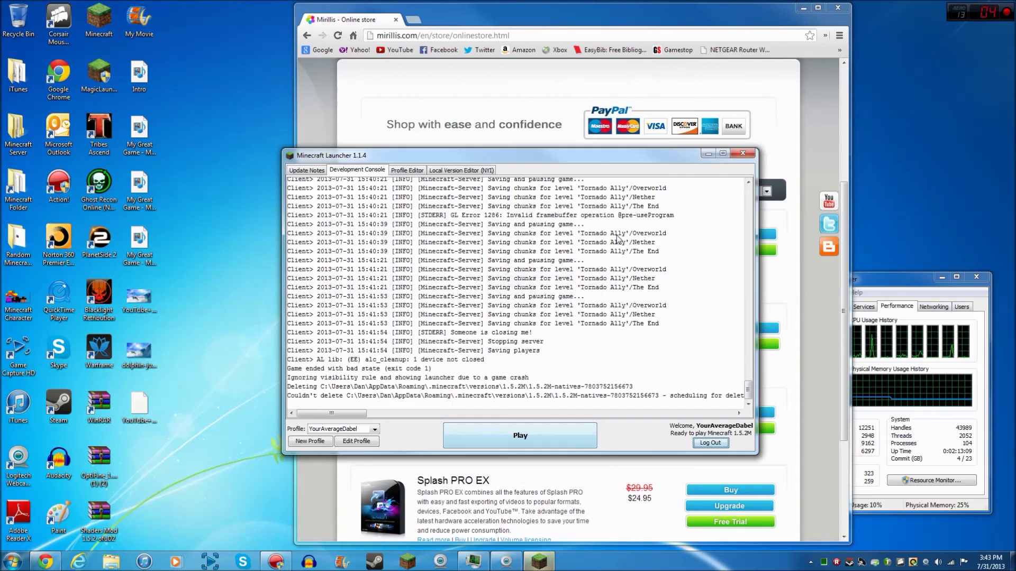
left_click(743, 154)
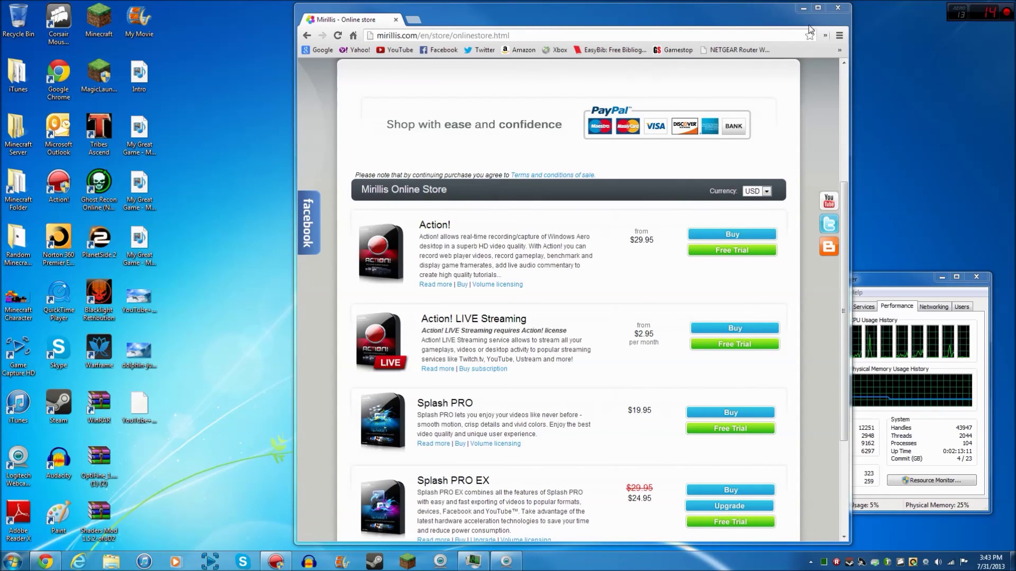
left_click(845, 7)
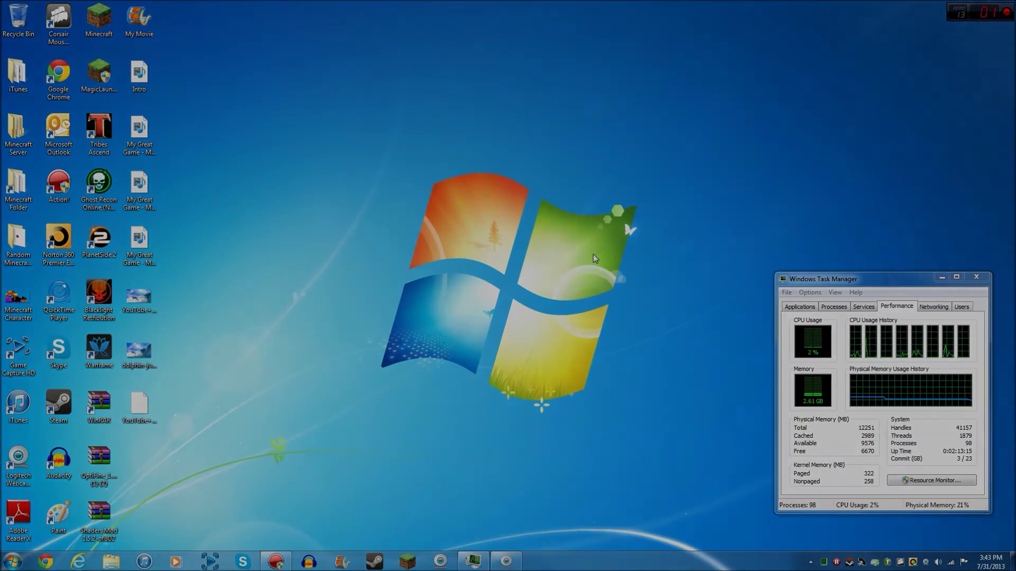